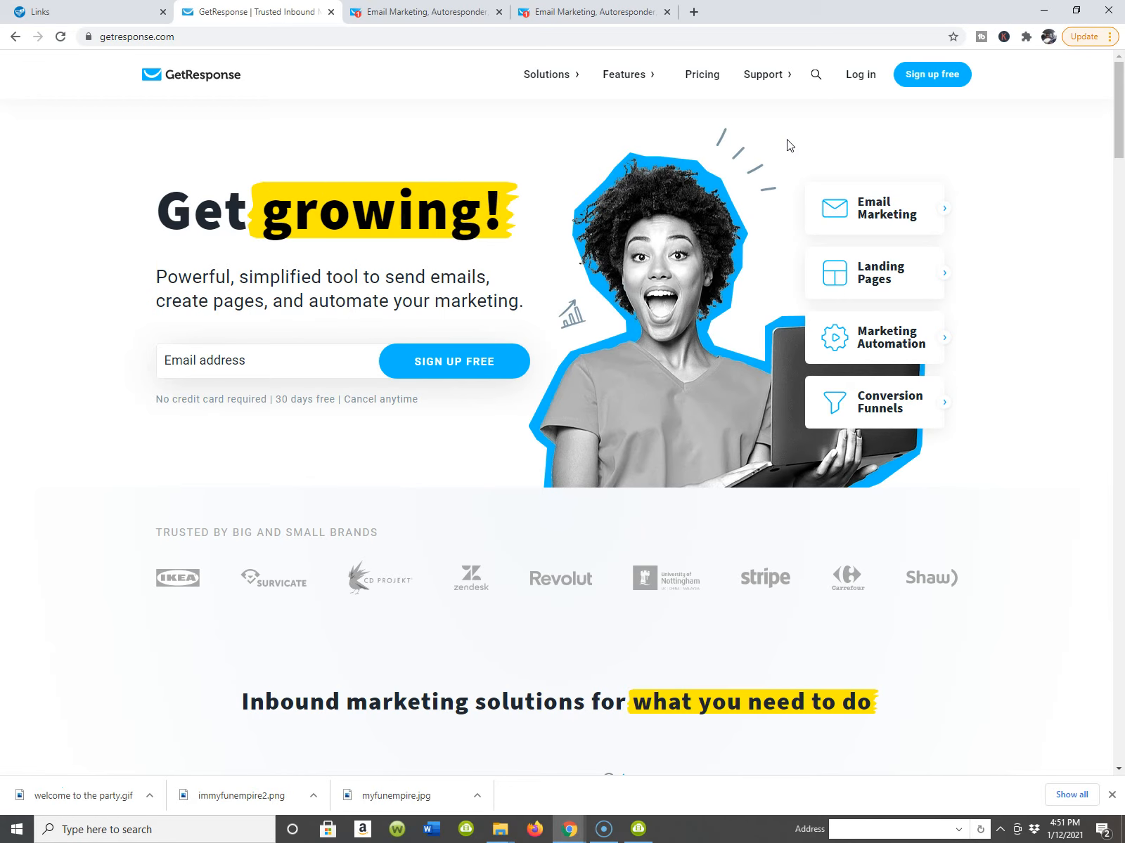
Open the published GENERAL BIZ OPS landing page from the landing page list for editing.
{"action": "left_click", "coordinate": [475, 15]}
{"action": "scroll", "coordinate": [414, 150], "scroll_direction": "down", "scroll_amount": 2}
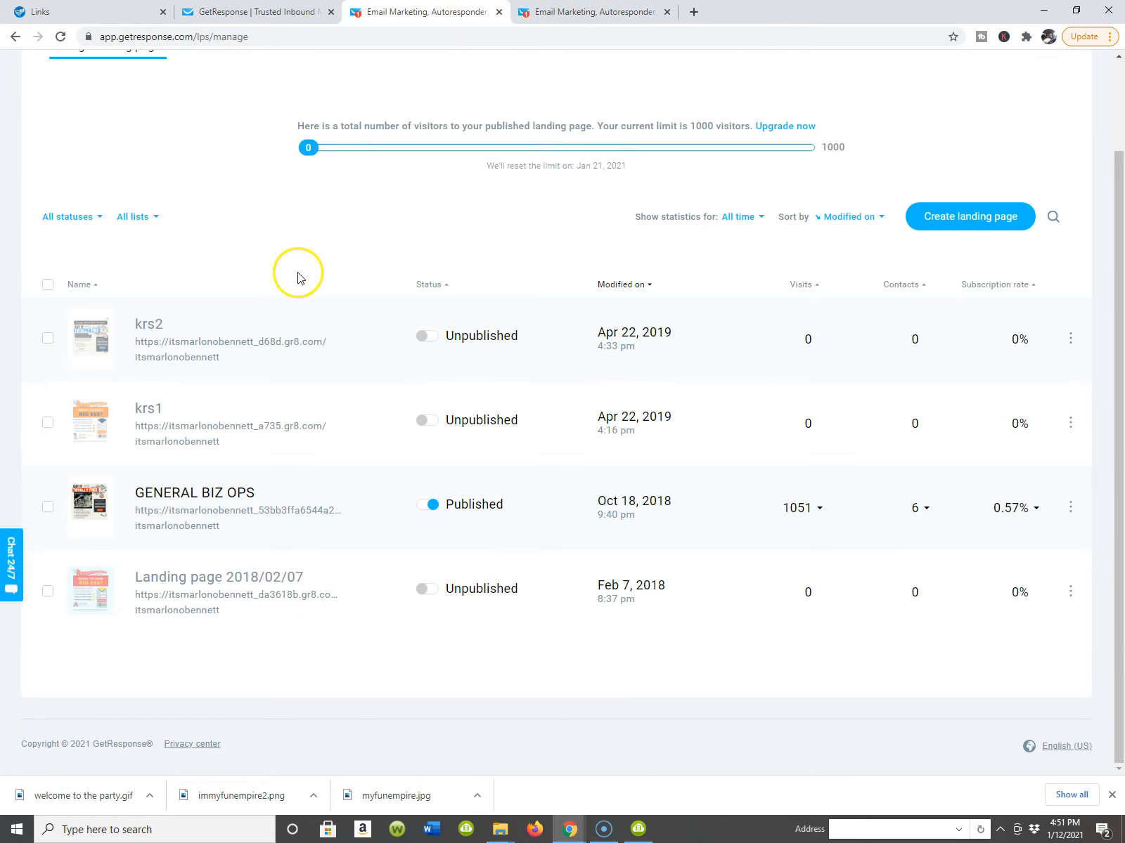
{"action": "scroll", "coordinate": [411, 560], "scroll_direction": "up", "scroll_amount": 1}
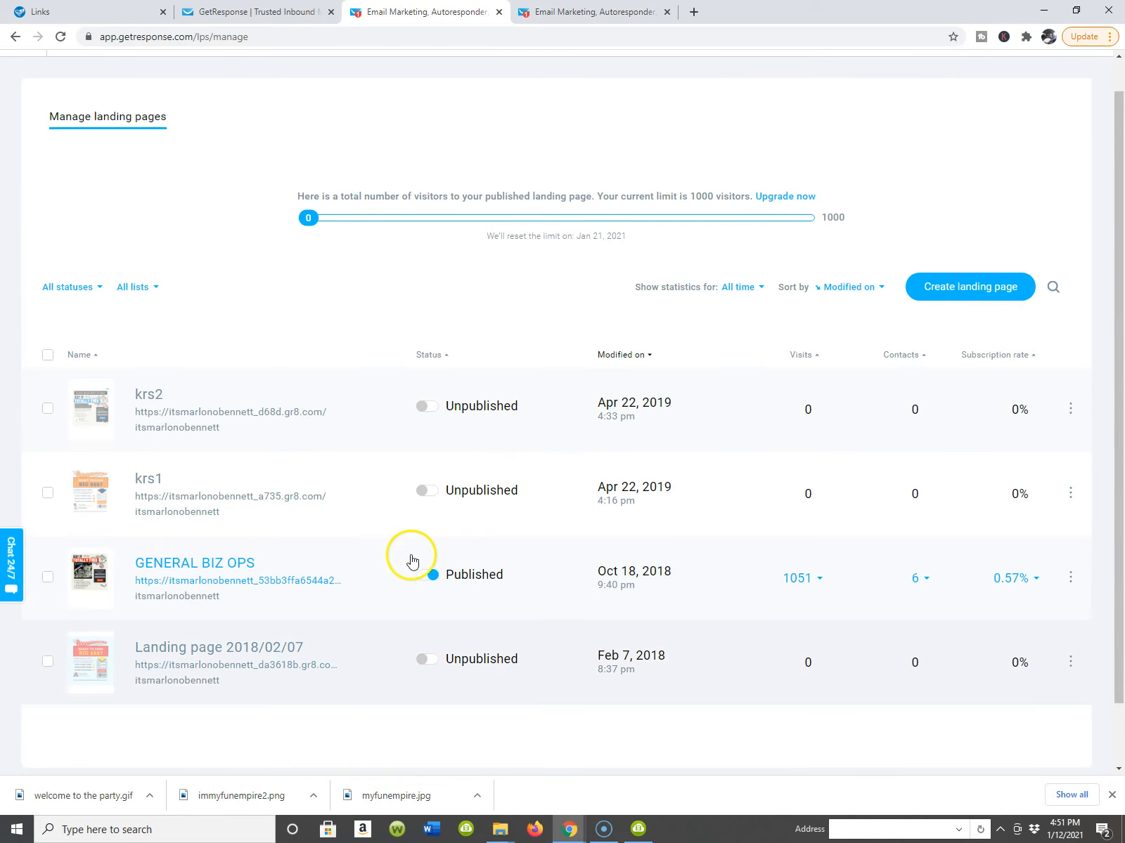
{"action": "scroll", "coordinate": [414, 549], "scroll_direction": "down", "scroll_amount": 1}
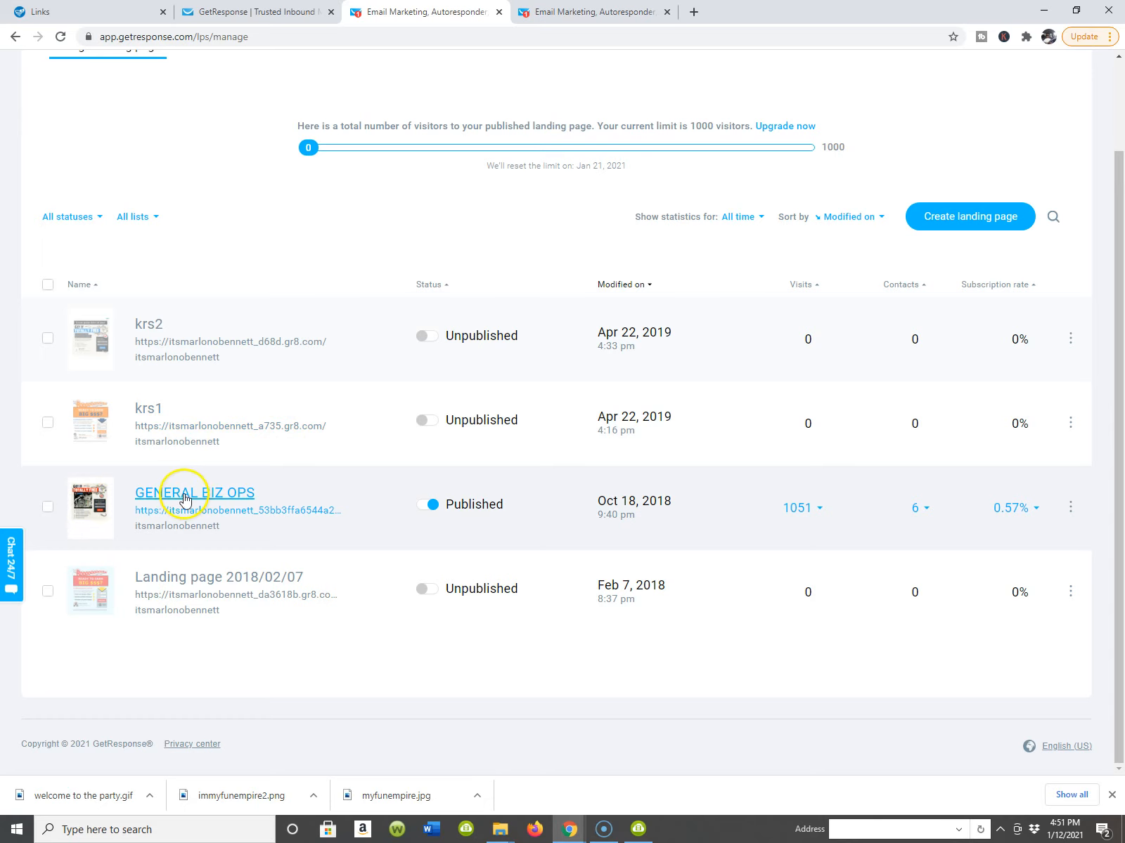
{"action": "left_click", "coordinate": [156, 495]}
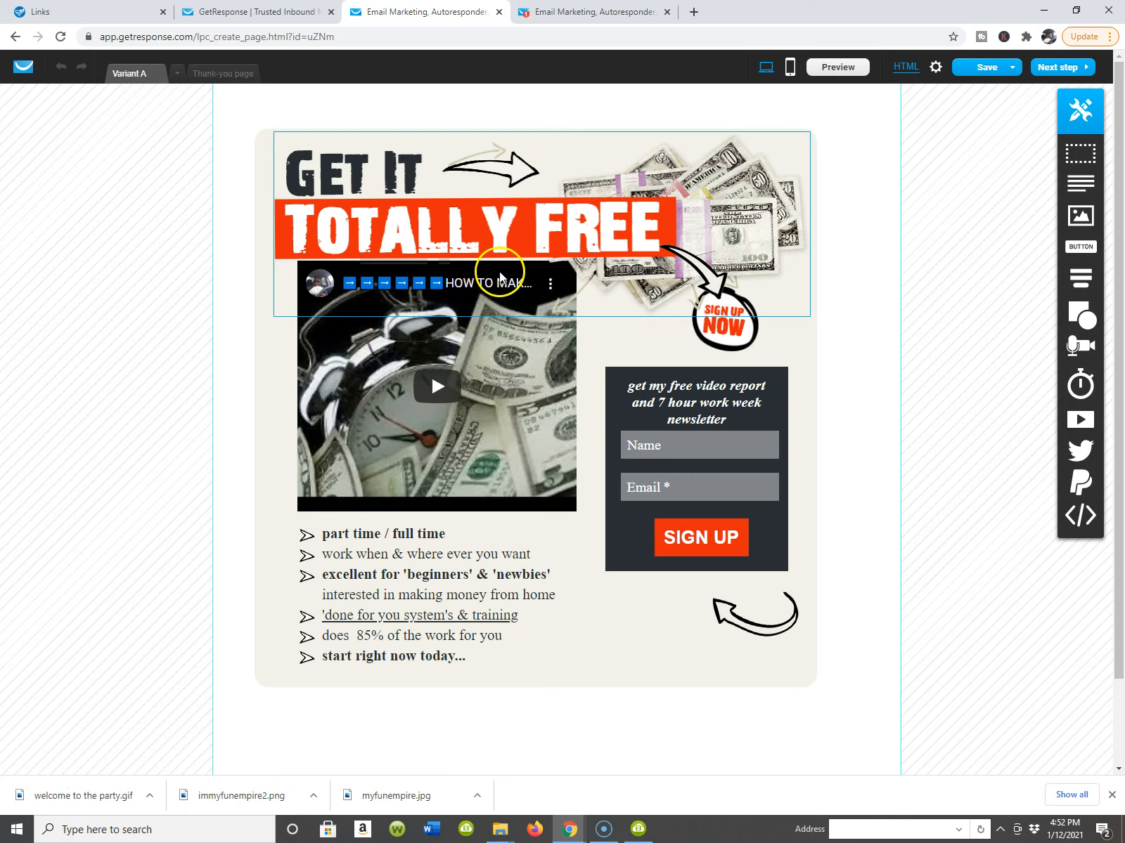
{"action": "scroll", "coordinate": [461, 309], "scroll_direction": "down", "scroll_amount": 1}
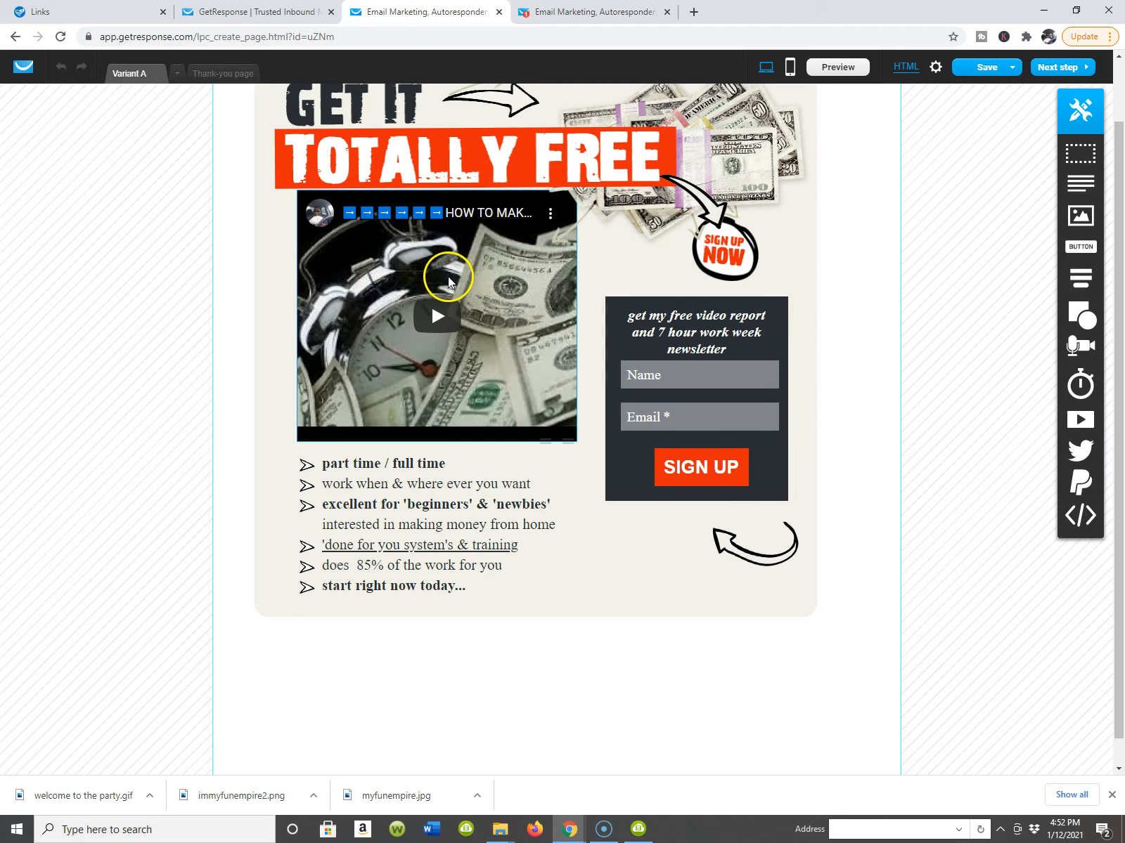
{"action": "scroll", "coordinate": [448, 281], "scroll_direction": "up", "scroll_amount": 1}
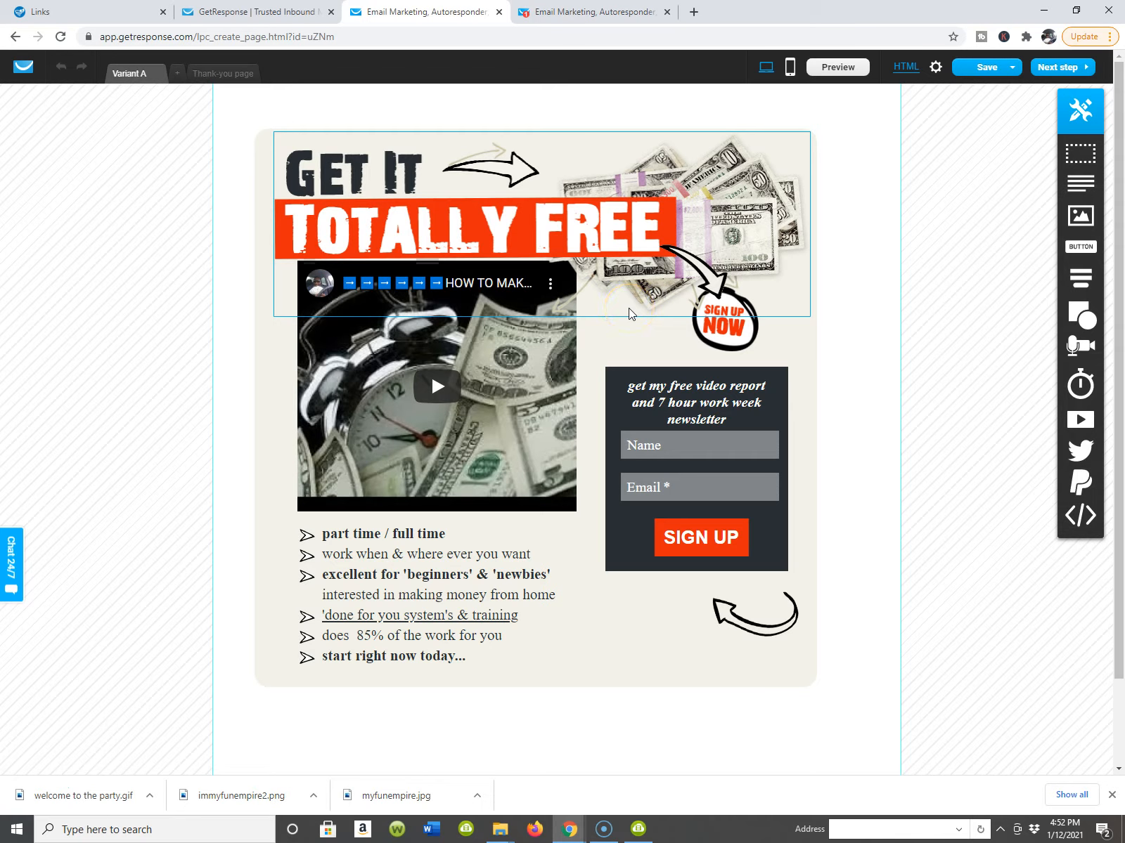
{"action": "left_click_drag", "start_coordinate": [496, 304], "coordinate": [416, 252]}
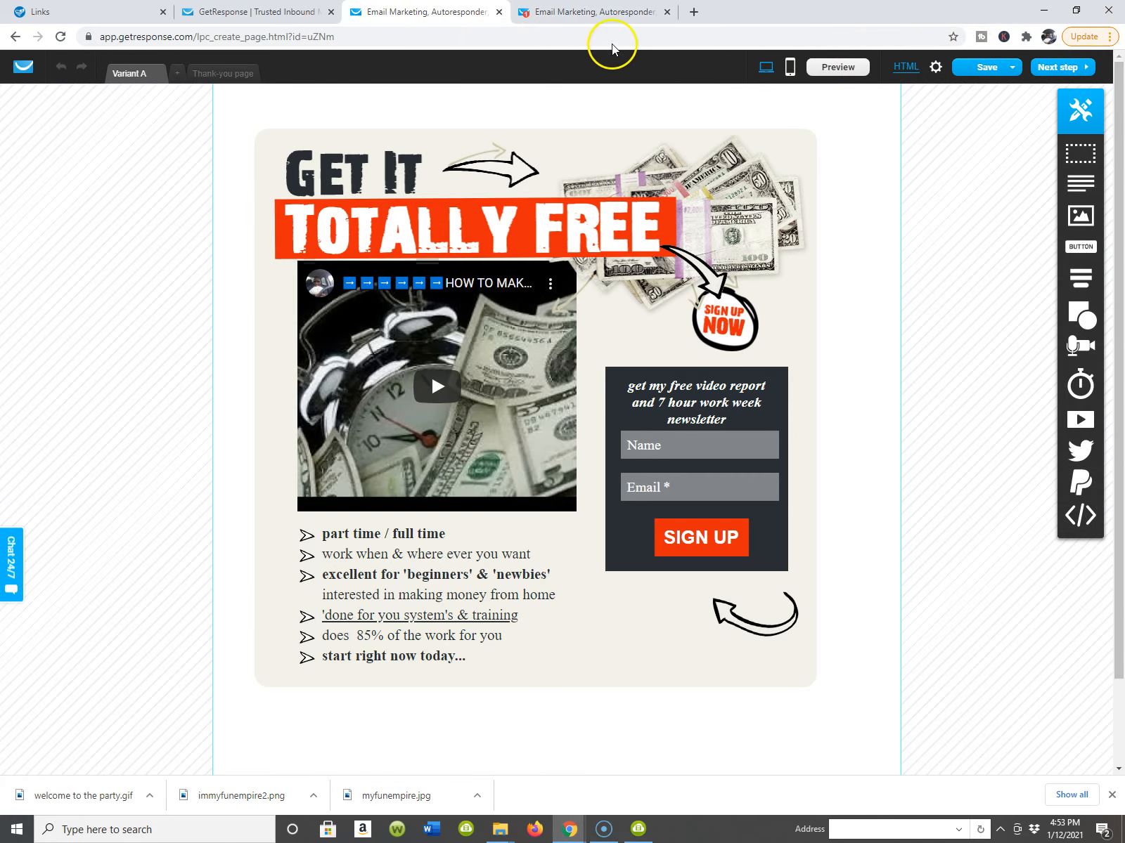
Examine the SEO and URL settings of the GENERAL BIZ OPS landing page, including the subdomain choices.
{"action": "left_click", "coordinate": [603, 21]}
{"action": "scroll", "coordinate": [572, 178], "scroll_direction": "down", "scroll_amount": 1}
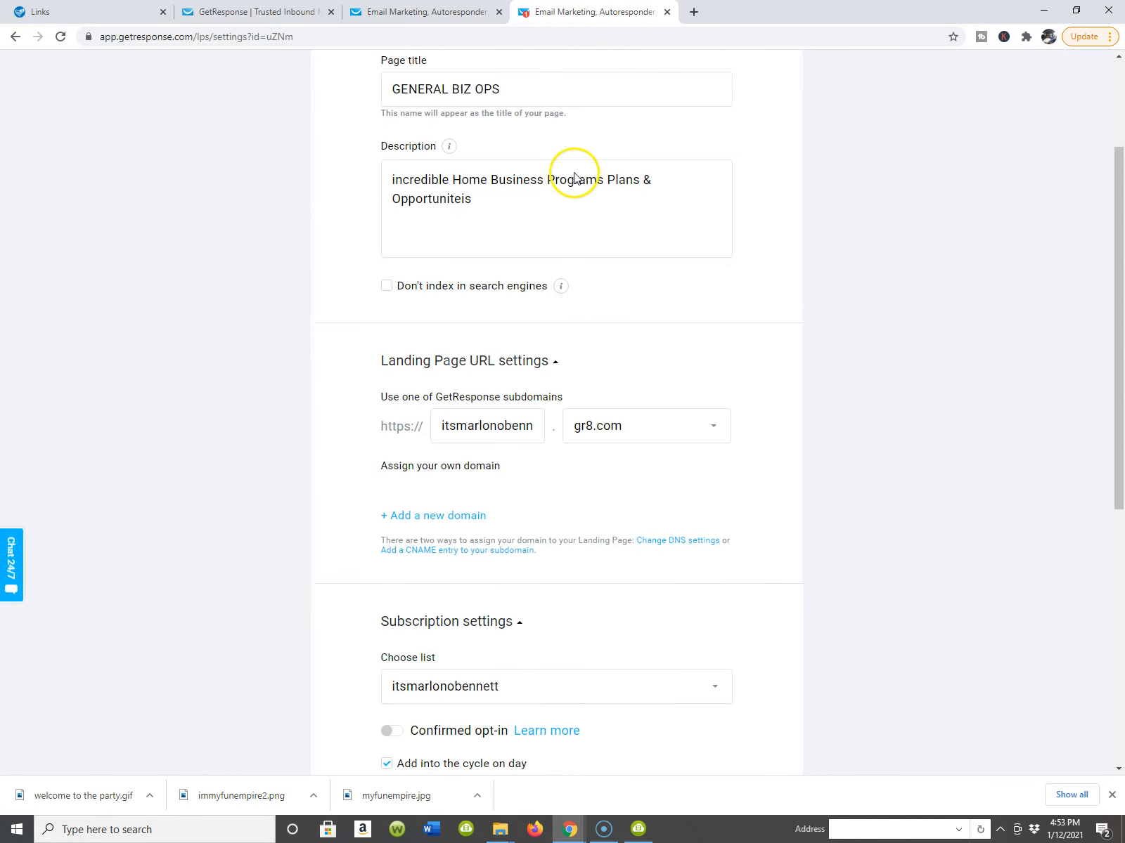
{"action": "scroll", "coordinate": [572, 176], "scroll_direction": "up", "scroll_amount": 3}
{"action": "scroll", "coordinate": [574, 177], "scroll_direction": "down", "scroll_amount": 1}
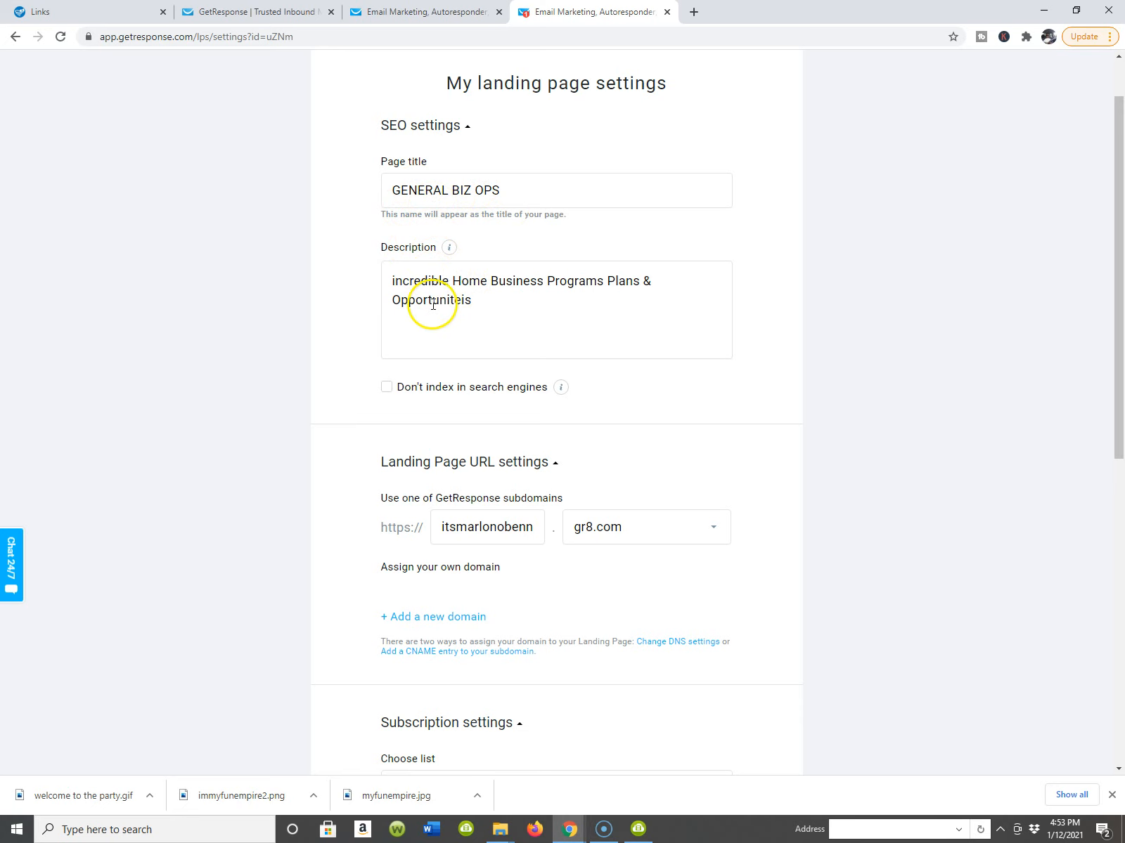
{"action": "scroll", "coordinate": [436, 309], "scroll_direction": "down", "scroll_amount": 2}
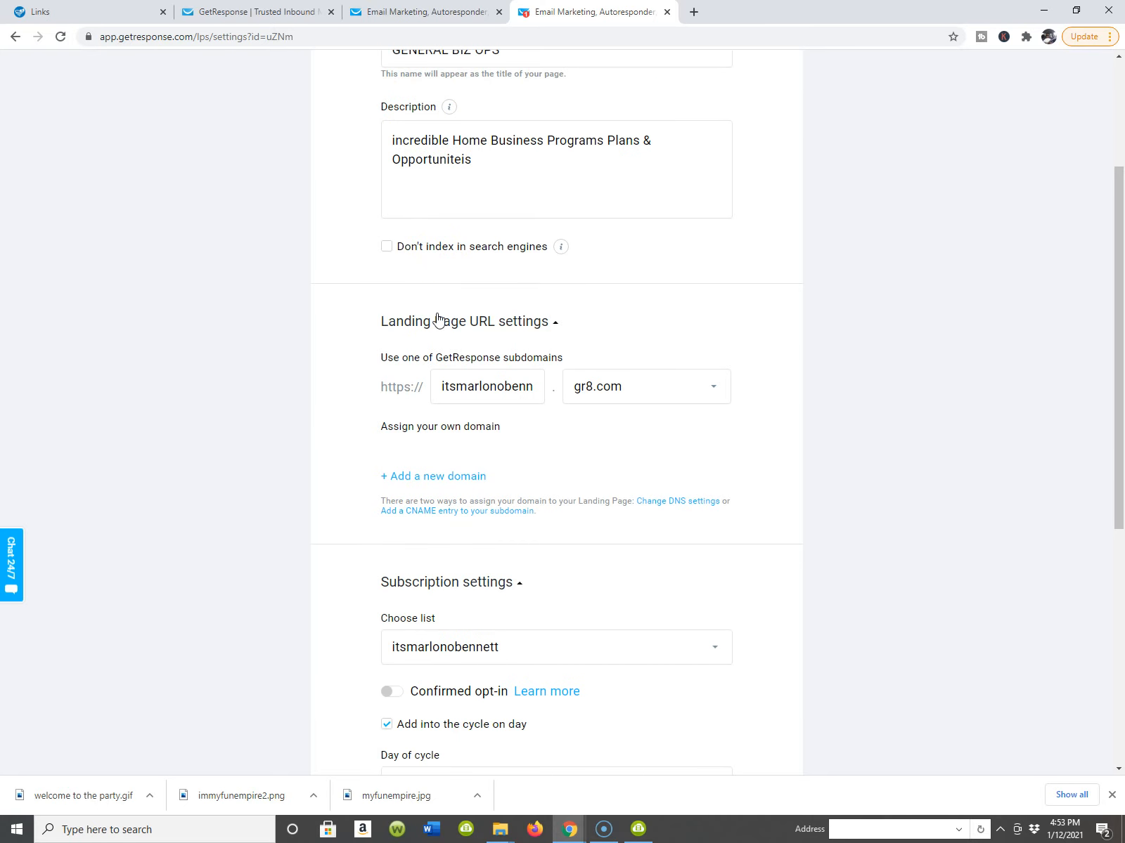
{"action": "scroll", "coordinate": [439, 320], "scroll_direction": "down", "scroll_amount": 1}
{"action": "scroll", "coordinate": [432, 281], "scroll_direction": "down", "scroll_amount": 1}
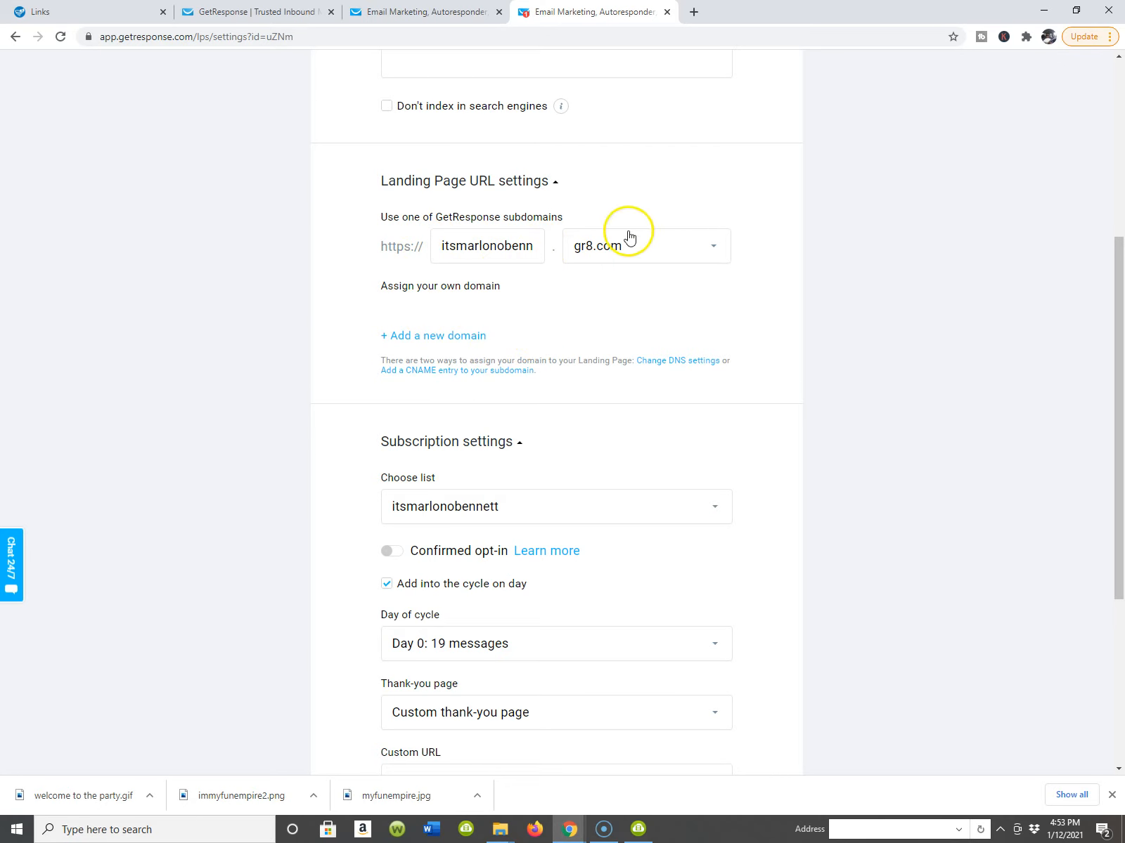
{"action": "left_click", "coordinate": [717, 247]}
{"action": "left_click", "coordinate": [719, 249]}
{"action": "scroll", "coordinate": [513, 329], "scroll_direction": "down", "scroll_amount": 1}
{"action": "scroll", "coordinate": [513, 328], "scroll_direction": "down", "scroll_amount": 4}
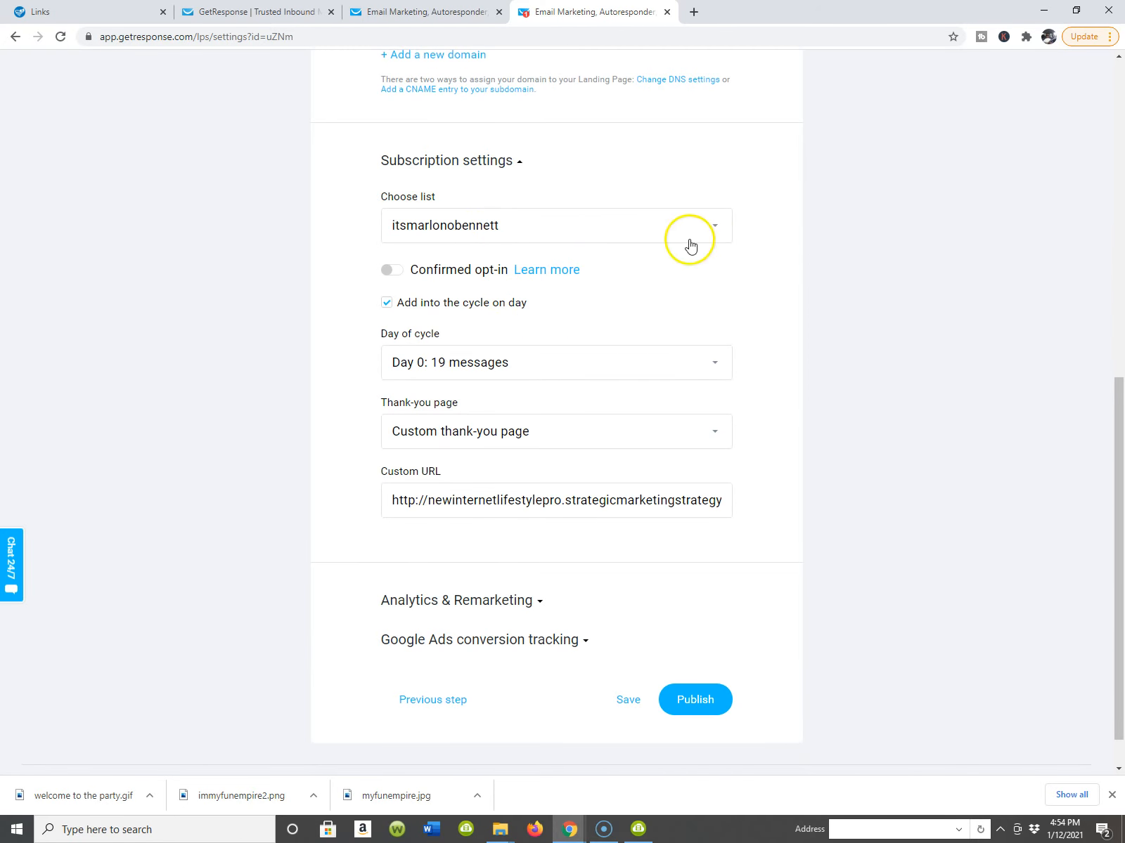
Browse the contact lists that can be assigned in the landing page's subscription settings.
{"action": "left_click", "coordinate": [717, 228]}
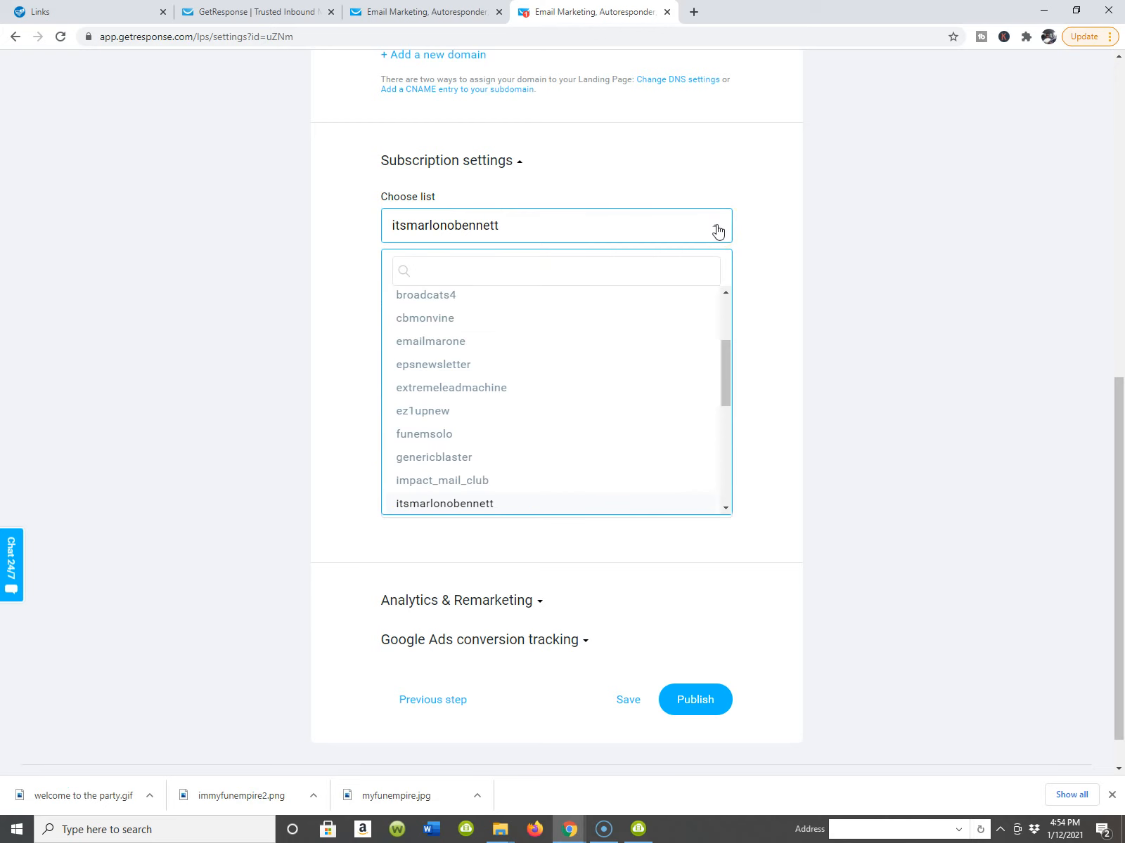
{"action": "left_click", "coordinate": [717, 230]}
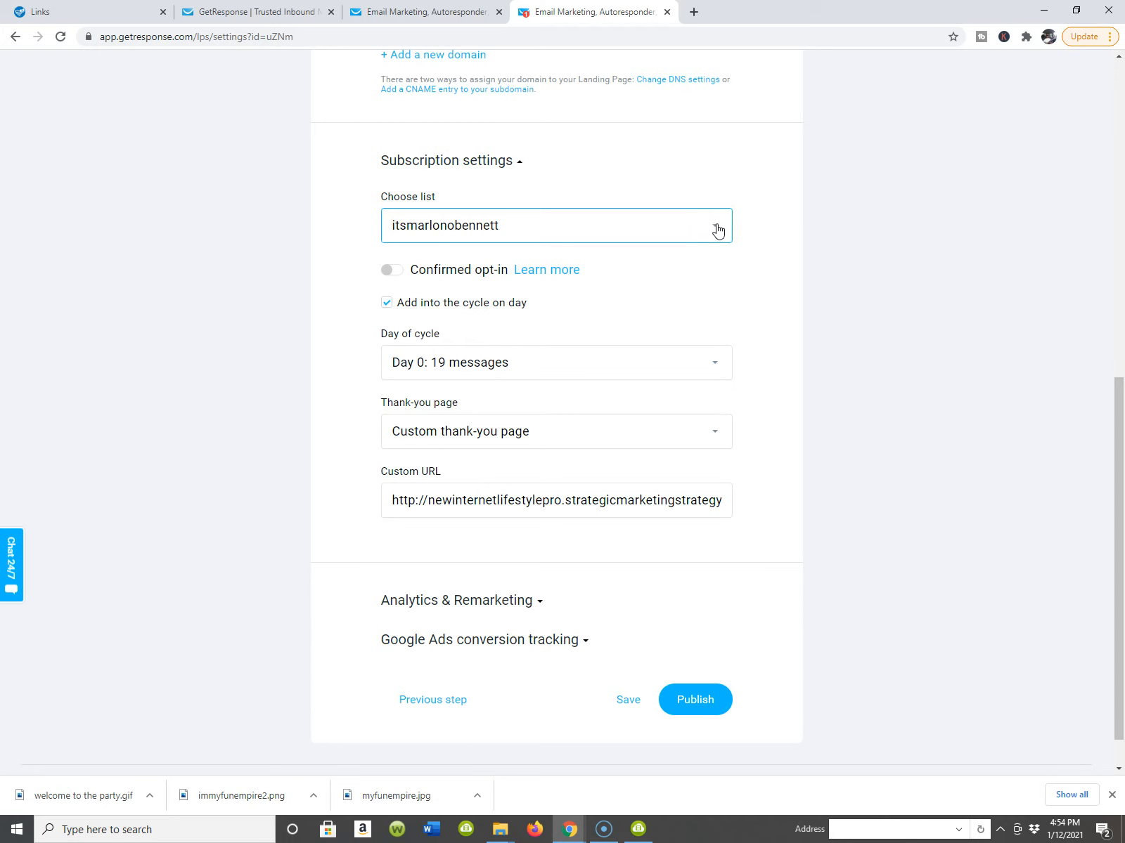
{"action": "left_click", "coordinate": [717, 230]}
{"action": "scroll", "coordinate": [717, 230], "scroll_direction": "down", "scroll_amount": 1}
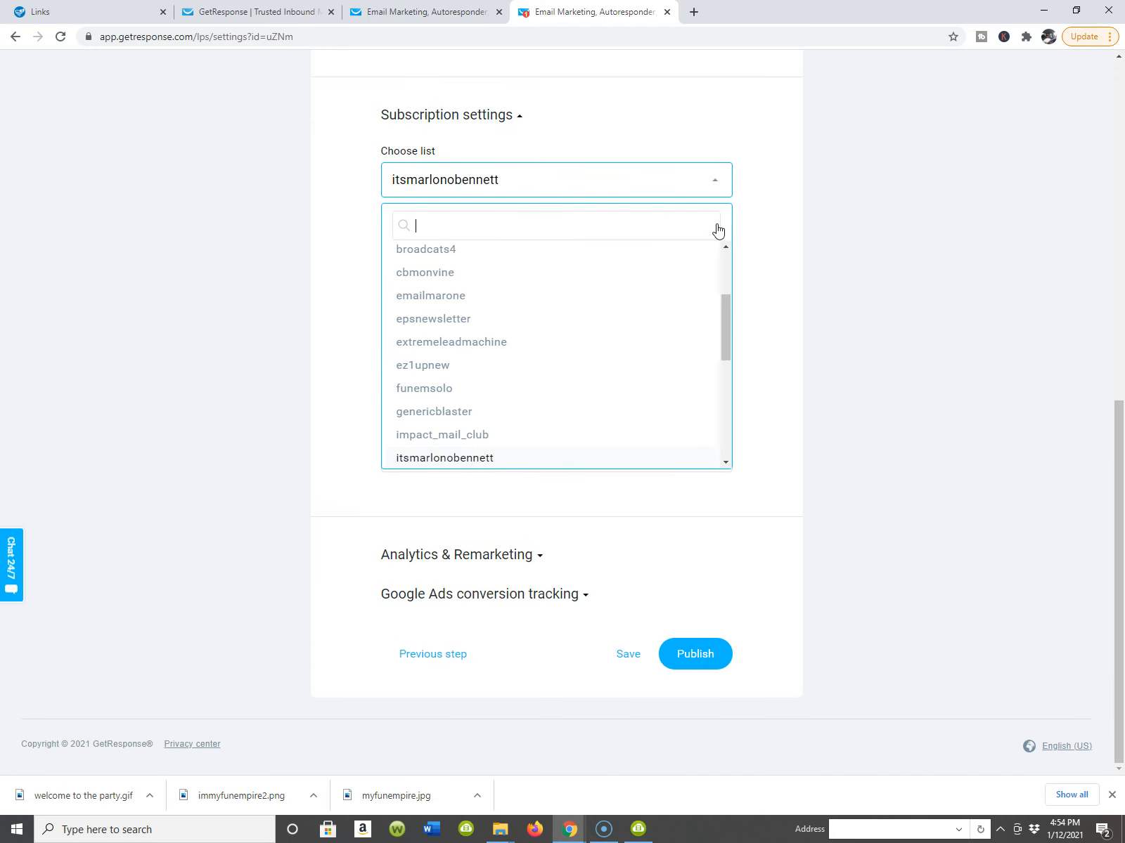
{"action": "scroll", "coordinate": [612, 464], "scroll_direction": "down", "scroll_amount": 2}
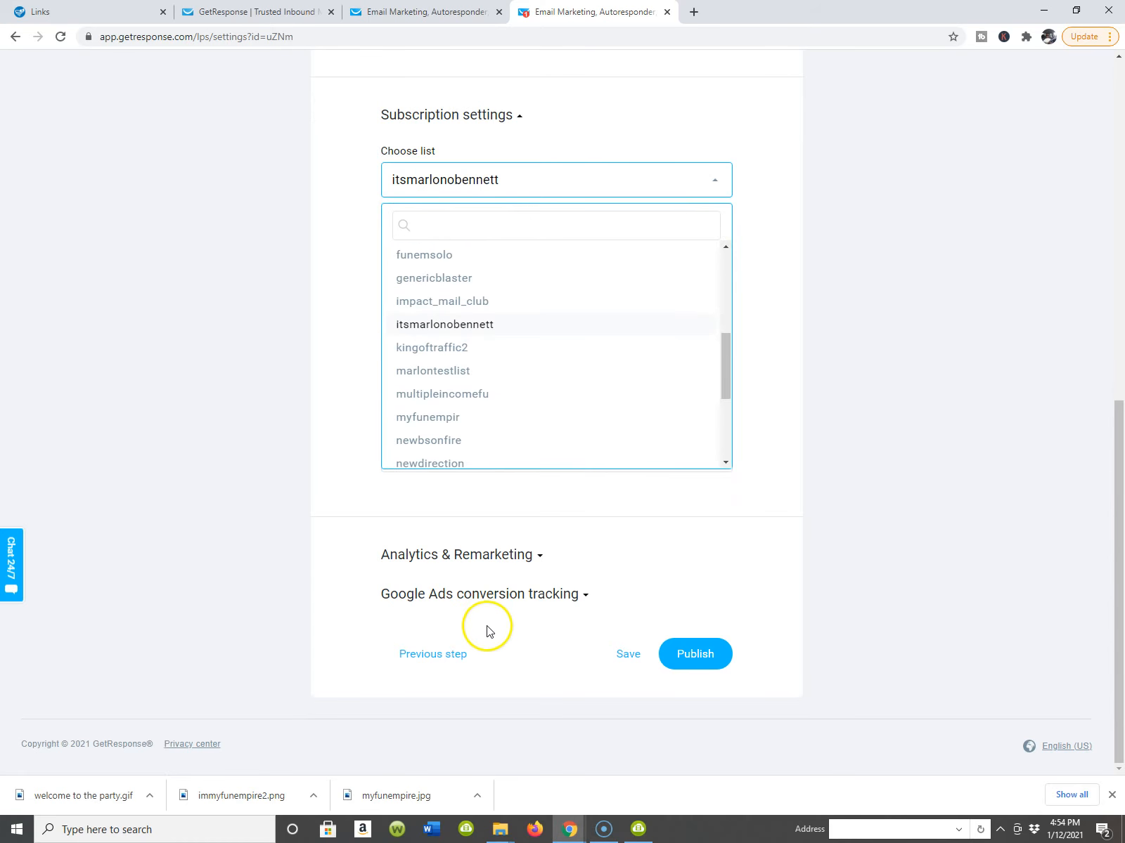
Review the landing page settings once more, from SEO and URL settings to the subscription list choices.
{"action": "scroll", "coordinate": [769, 466], "scroll_direction": "up", "scroll_amount": 5}
{"action": "scroll", "coordinate": [770, 469], "scroll_direction": "up", "scroll_amount": 1}
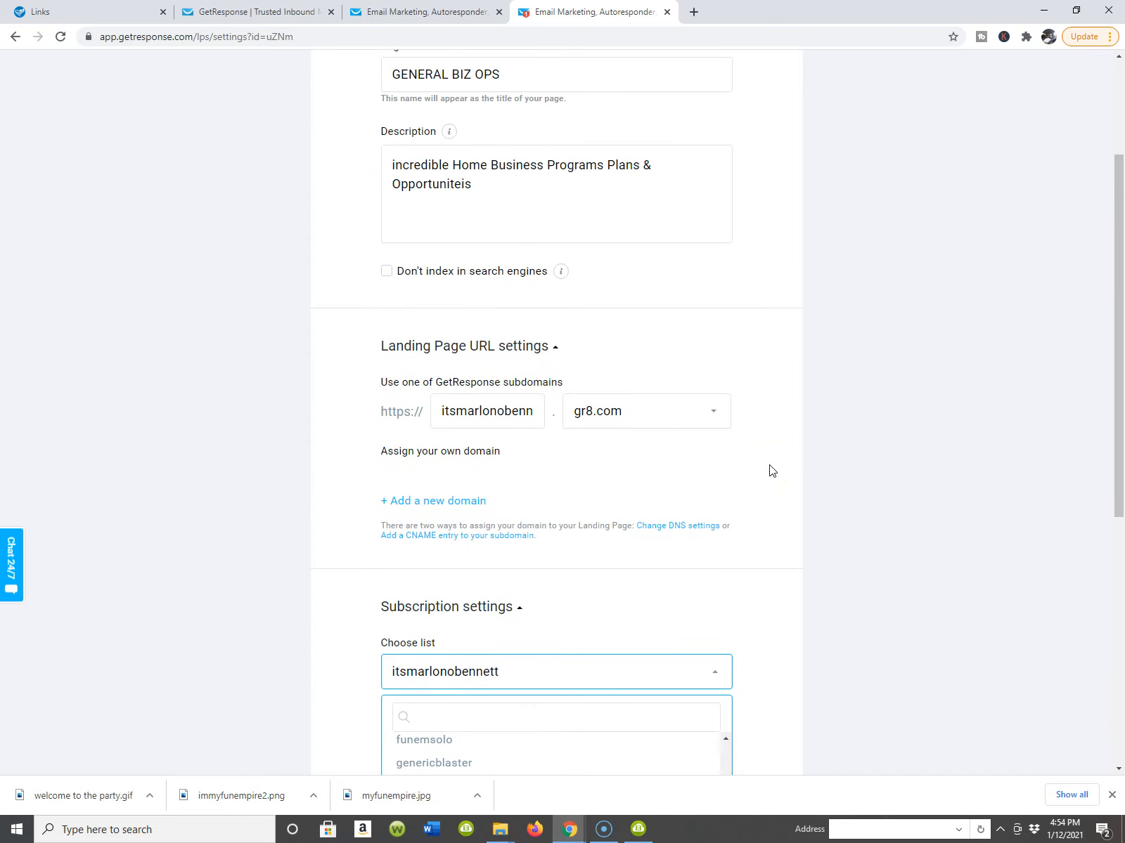
{"action": "scroll", "coordinate": [542, 465], "scroll_direction": "down", "scroll_amount": 5}
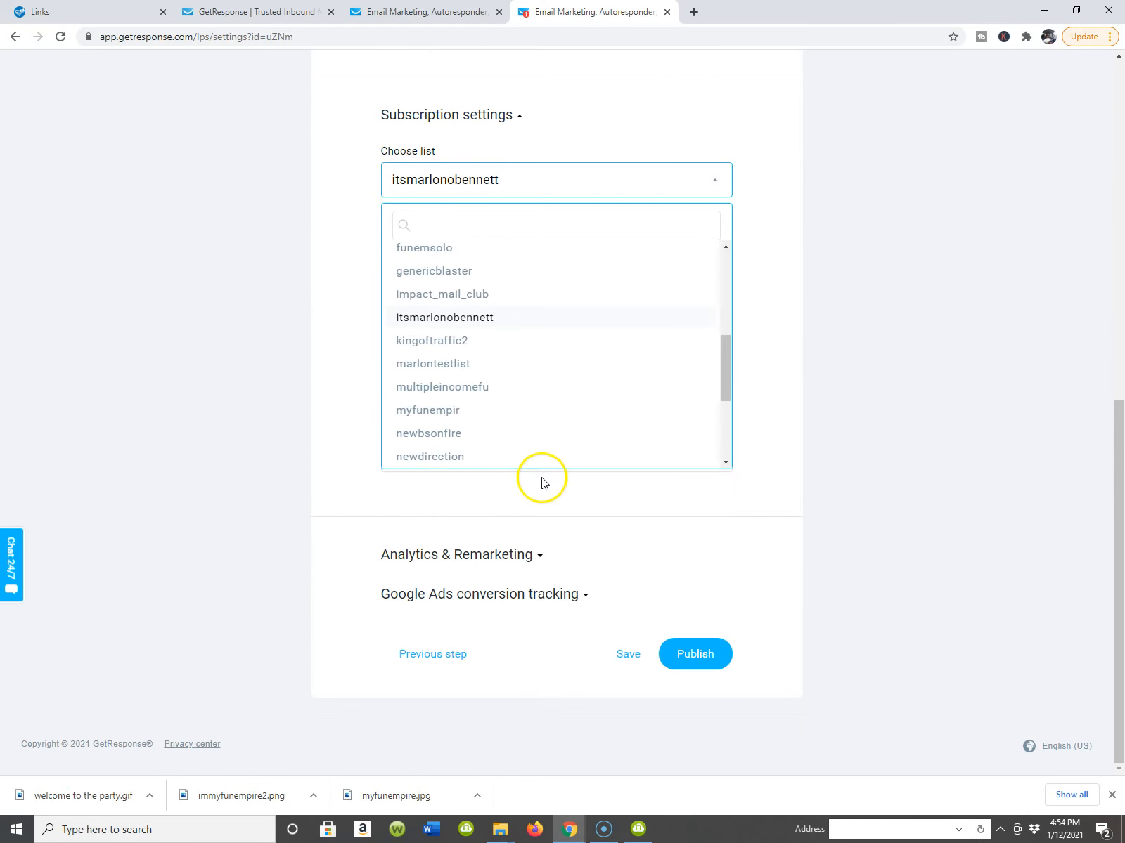
{"action": "scroll", "coordinate": [754, 385], "scroll_direction": "up", "scroll_amount": 2}
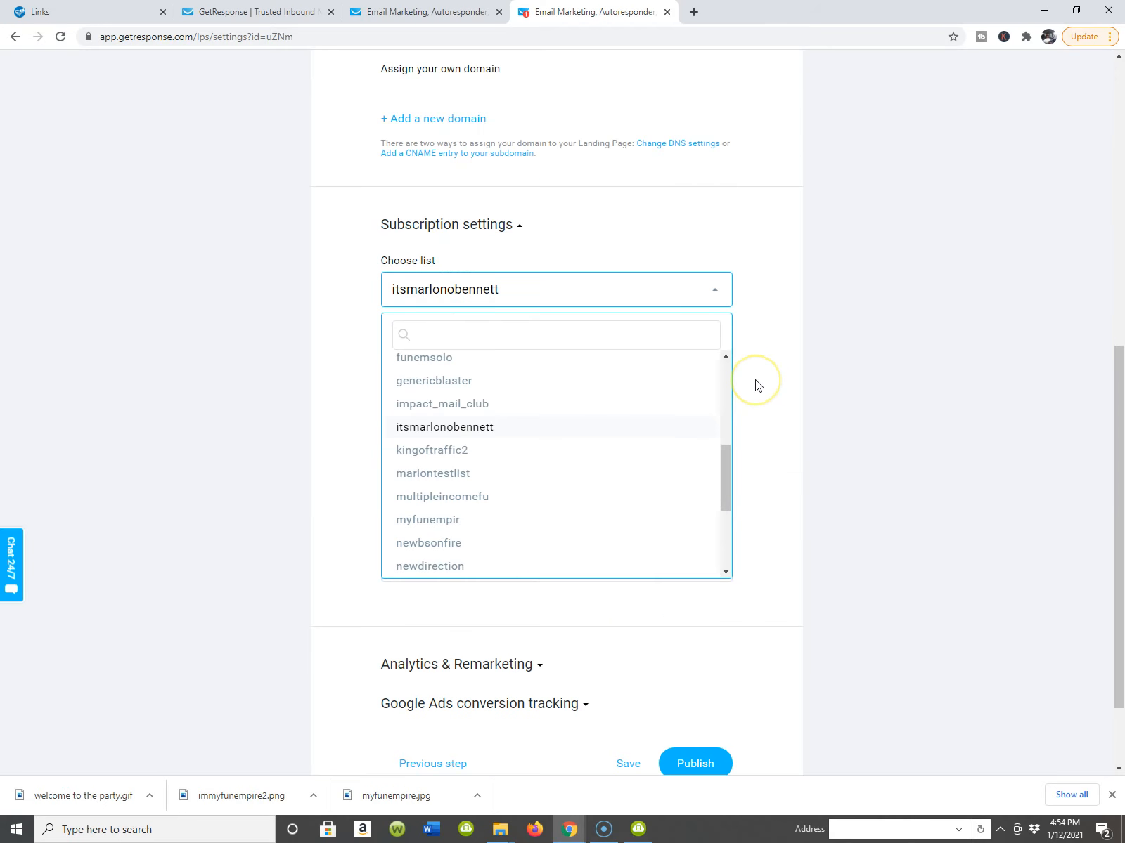
{"action": "scroll", "coordinate": [757, 385], "scroll_direction": "down", "scroll_amount": 2}
{"action": "scroll", "coordinate": [755, 384], "scroll_direction": "up", "scroll_amount": 4}
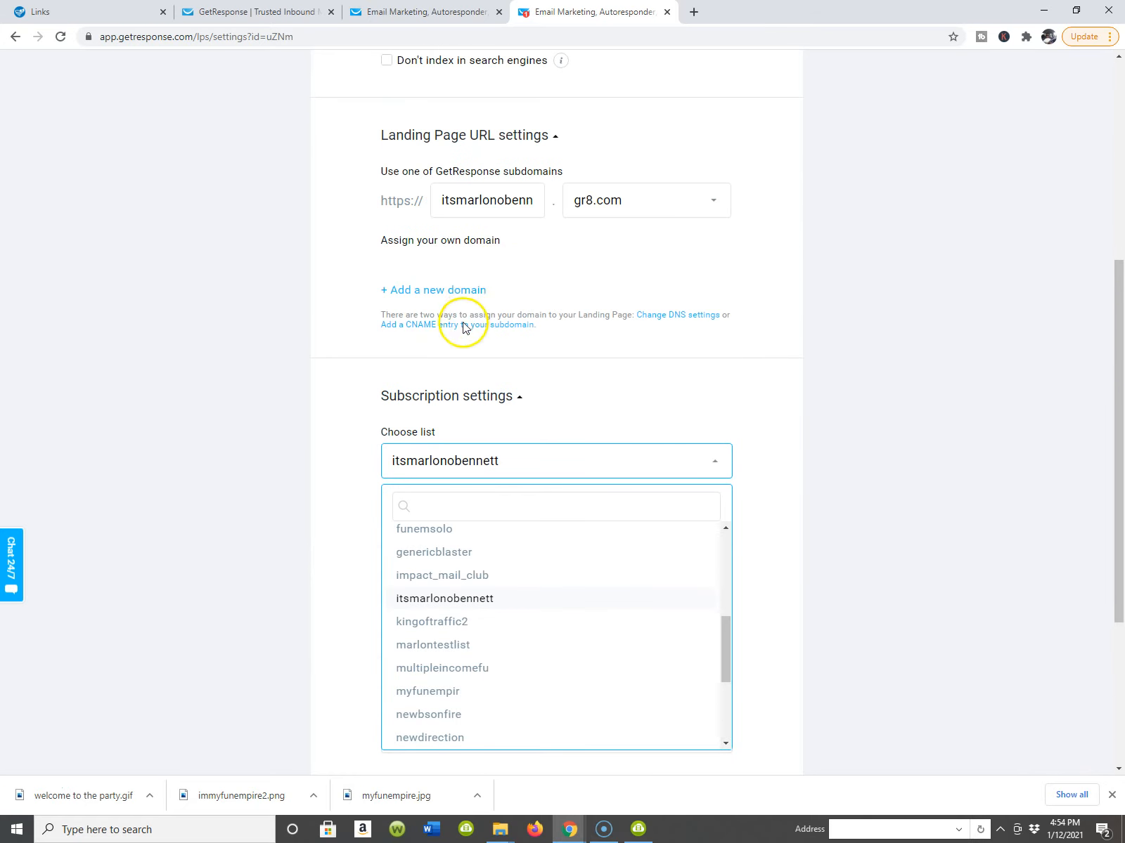
{"action": "scroll", "coordinate": [501, 436], "scroll_direction": "down", "scroll_amount": 1}
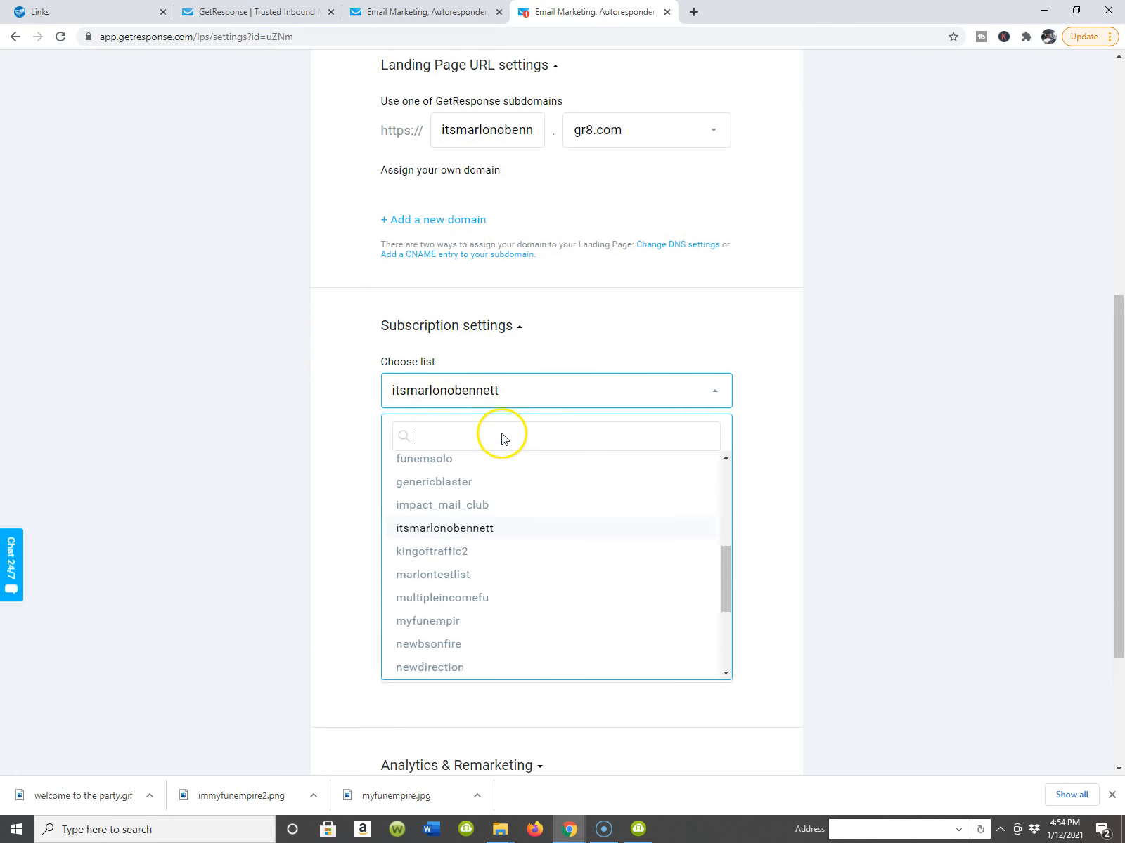
{"action": "scroll", "coordinate": [656, 343], "scroll_direction": "up", "scroll_amount": 6}
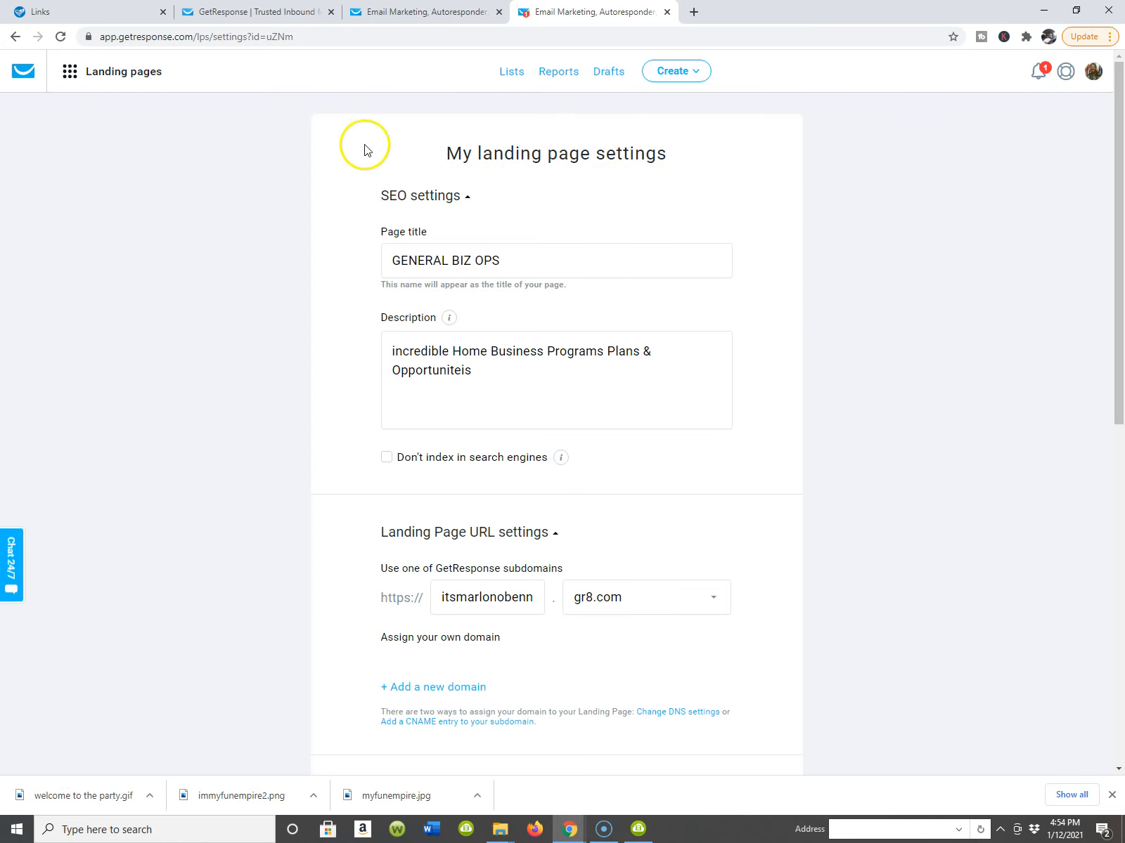
{"action": "scroll", "coordinate": [349, 414], "scroll_direction": "down", "scroll_amount": 4}
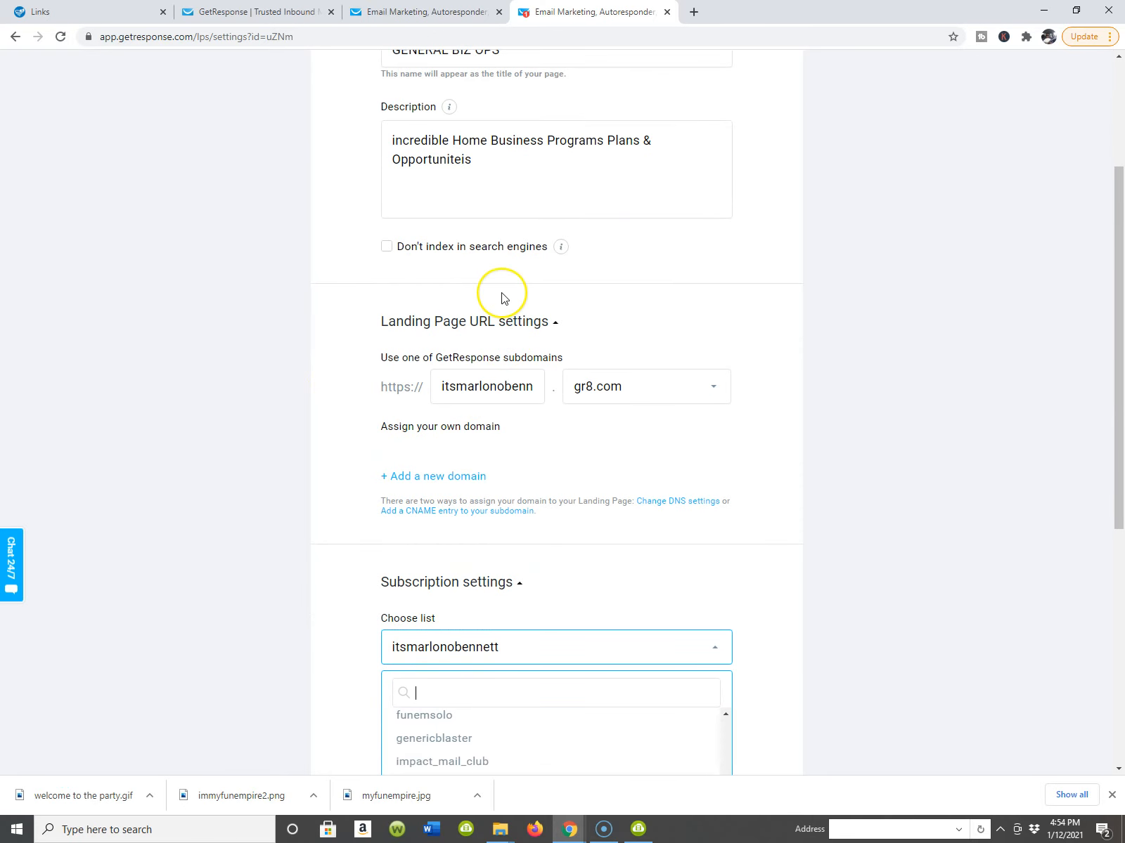
{"action": "scroll", "coordinate": [502, 298], "scroll_direction": "down", "scroll_amount": 1}
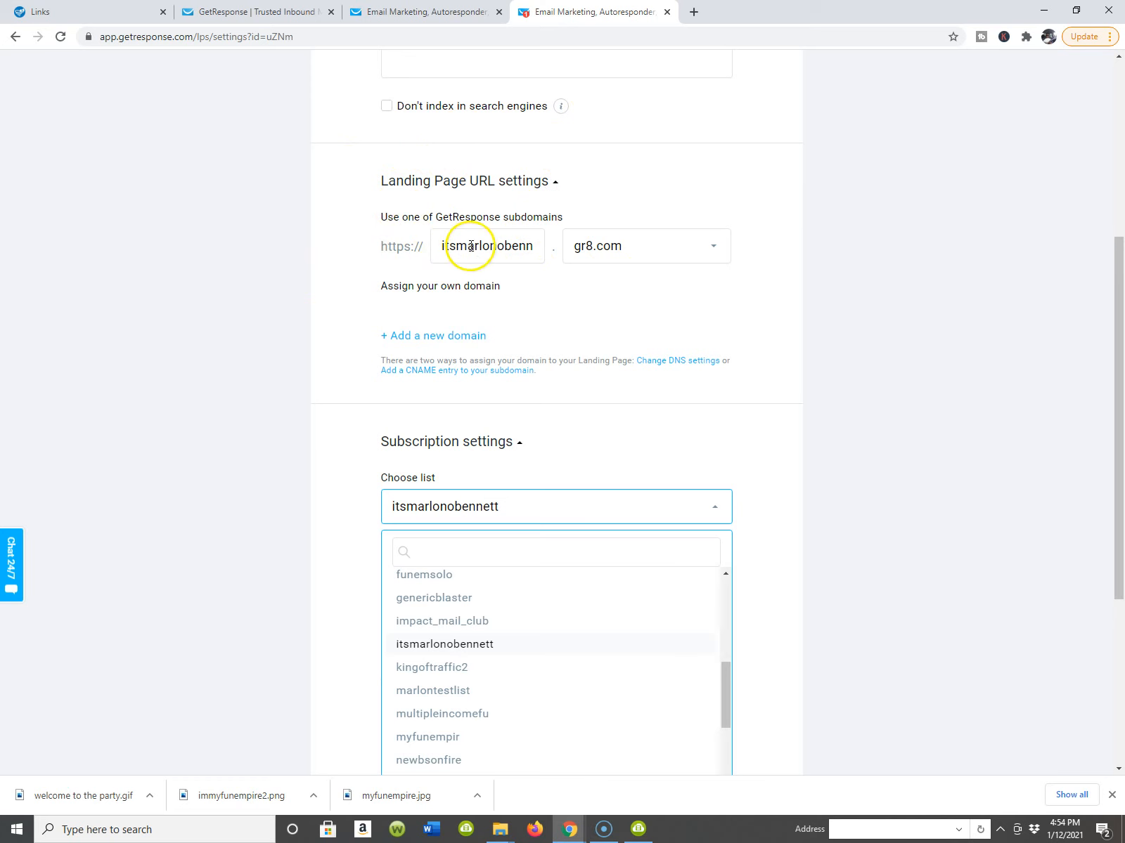
{"action": "scroll", "coordinate": [470, 246], "scroll_direction": "down", "scroll_amount": 4}
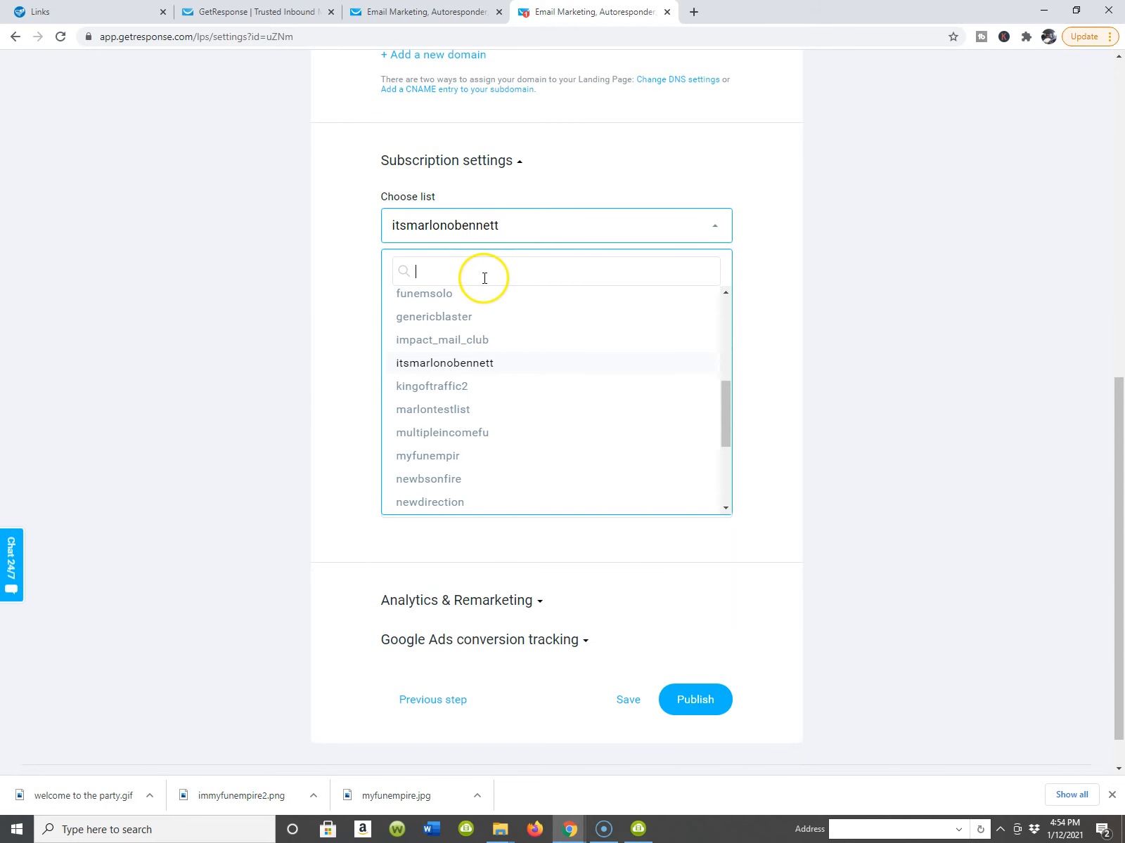
{"action": "scroll", "coordinate": [484, 278], "scroll_direction": "down", "scroll_amount": 1}
{"action": "scroll", "coordinate": [747, 232], "scroll_direction": "up", "scroll_amount": 2}
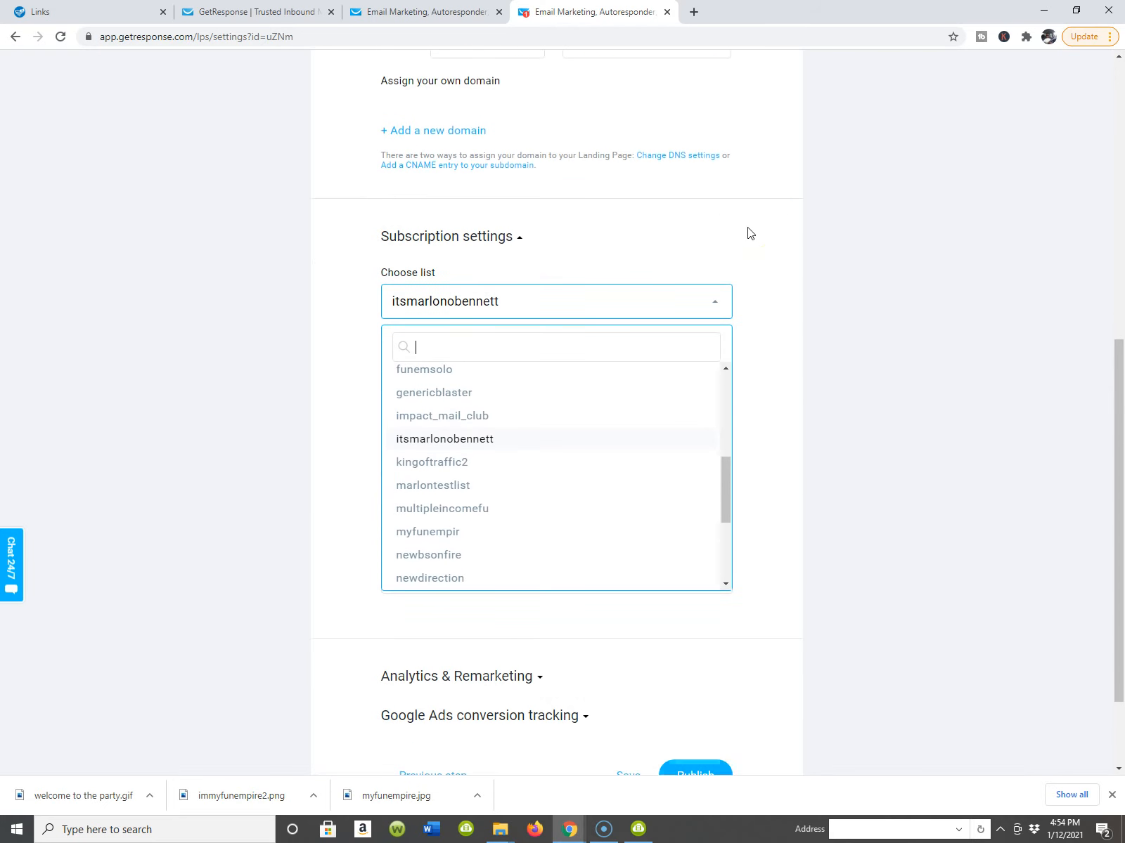
{"action": "scroll", "coordinate": [745, 236], "scroll_direction": "down", "scroll_amount": 2}
{"action": "scroll", "coordinate": [579, 450], "scroll_direction": "down", "scroll_amount": 1}
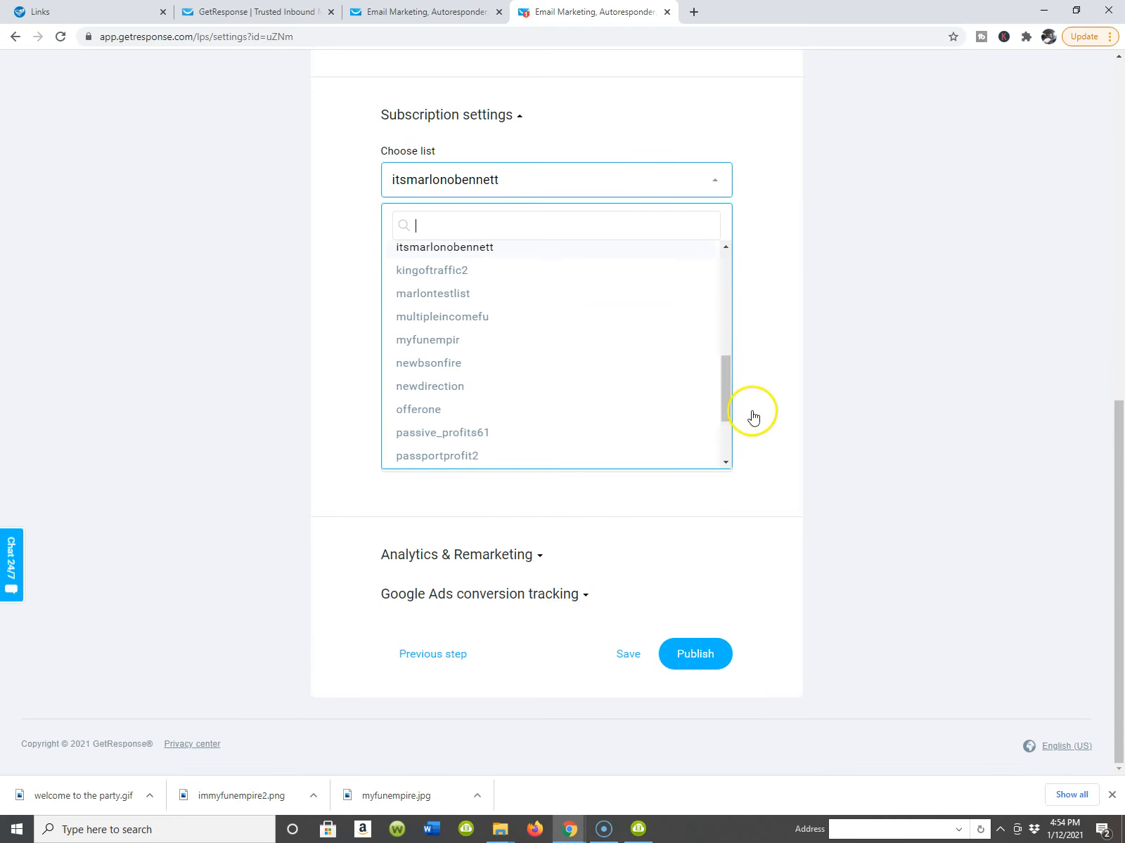
{"action": "scroll", "coordinate": [660, 205], "scroll_direction": "up", "scroll_amount": 5}
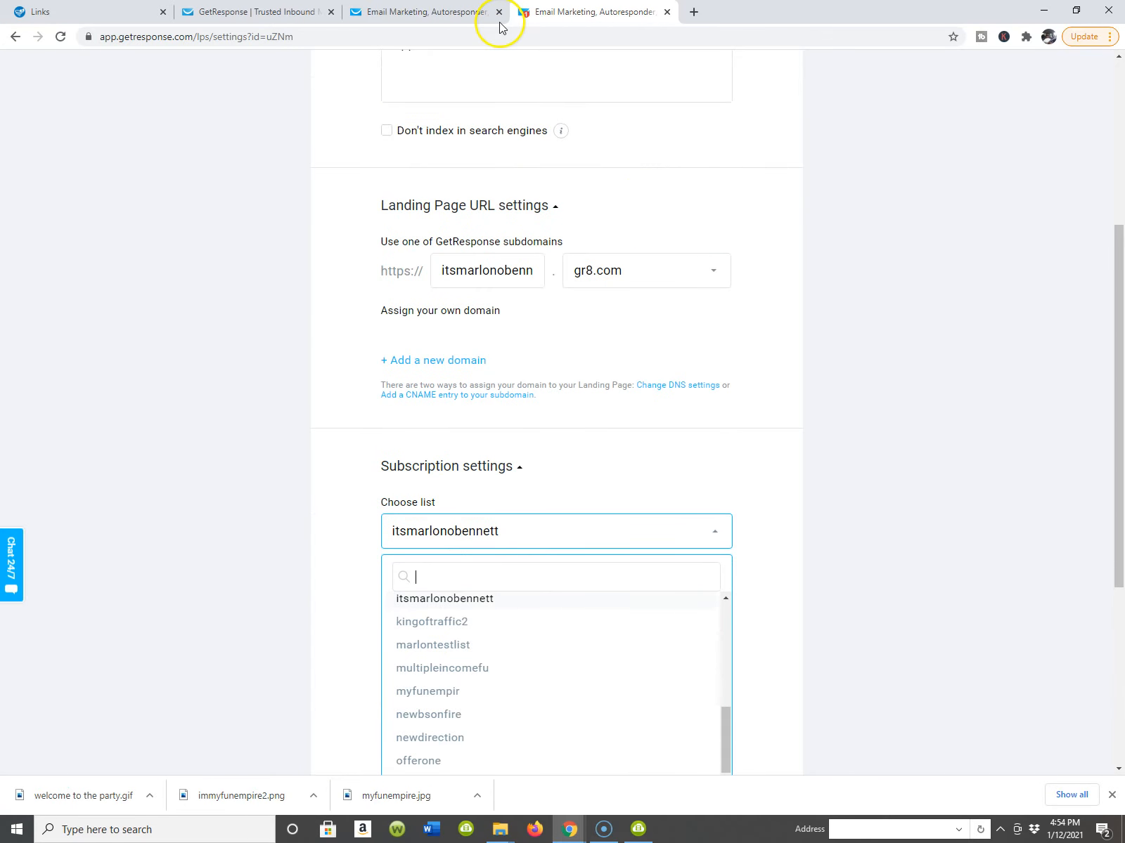
Return to the landing page editor, select the embedded video and nudge it slightly upward.
{"action": "left_click", "coordinate": [483, 14]}
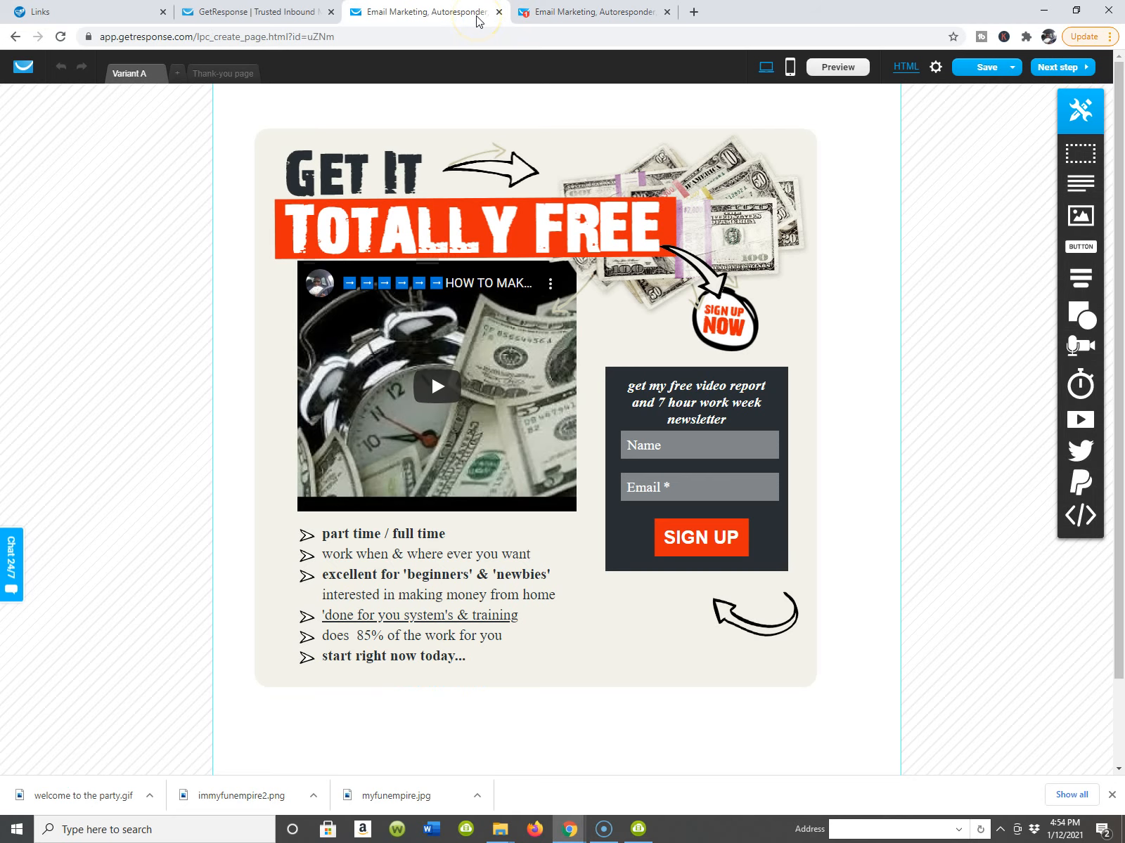
{"action": "left_click", "coordinate": [428, 394]}
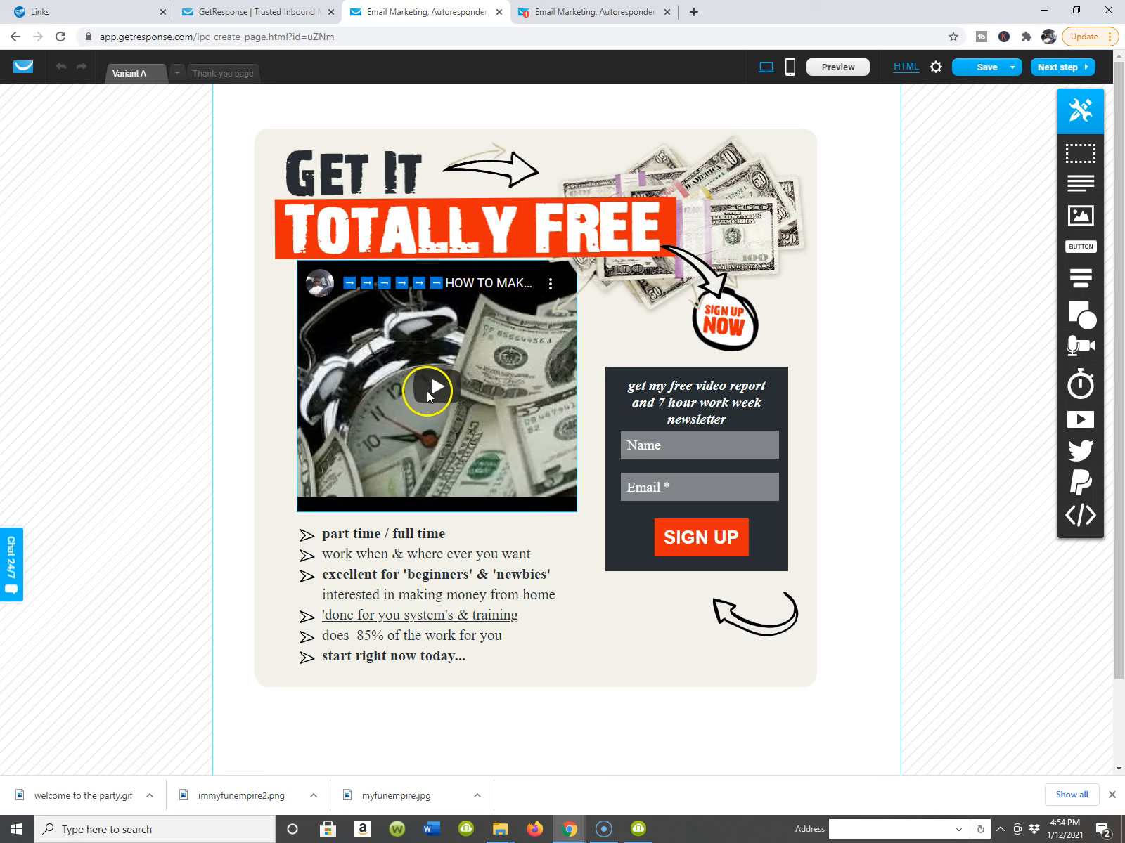
{"action": "left_click", "coordinate": [432, 392]}
{"action": "key", "text": "Up"}
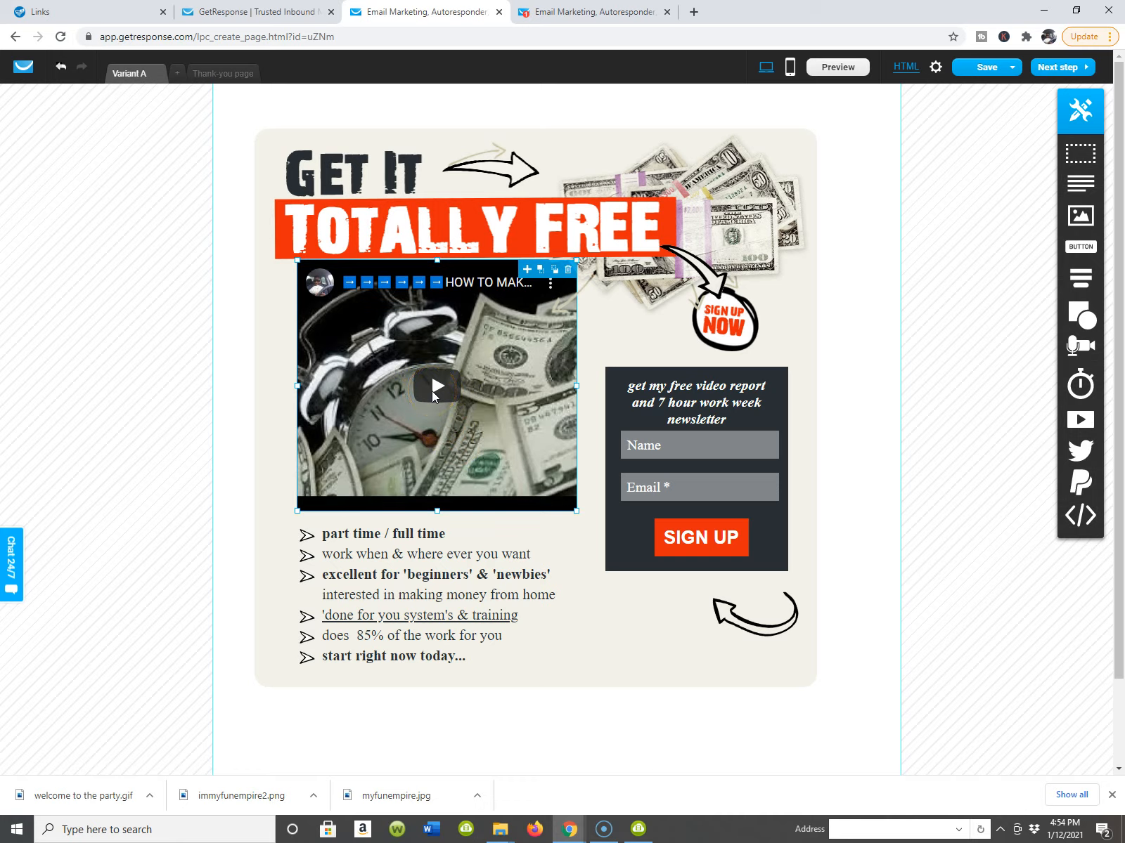
{"action": "left_click", "coordinate": [479, 364]}
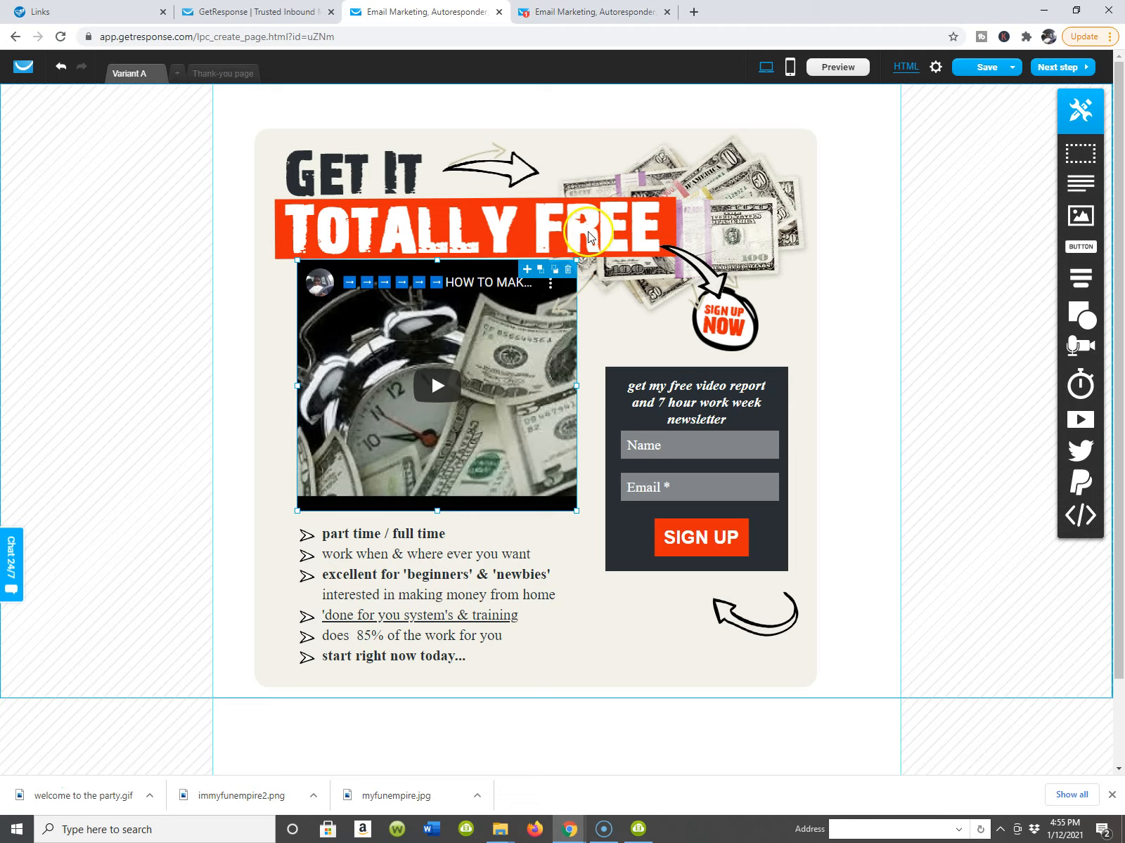
Preview the landing page in desktop view and try to play its embedded video.
{"action": "left_click", "coordinate": [838, 68]}
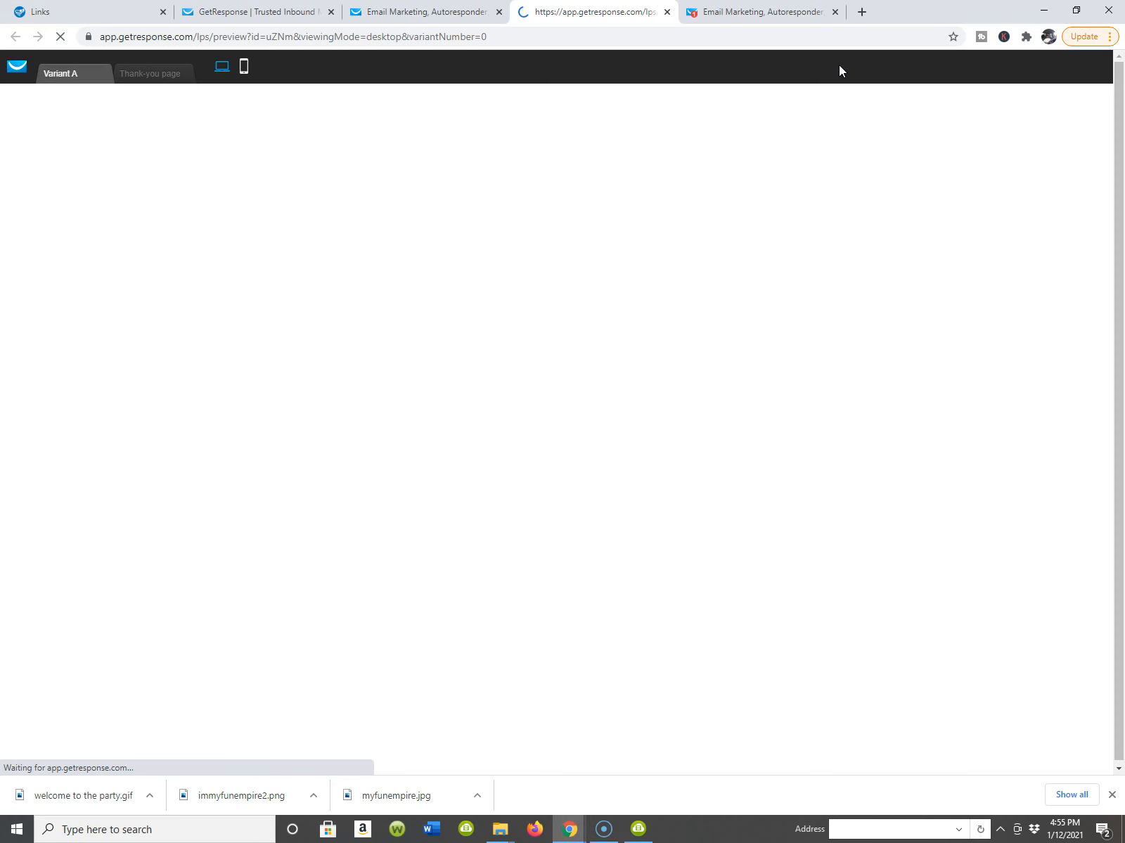
{"action": "left_click", "coordinate": [665, 197]}
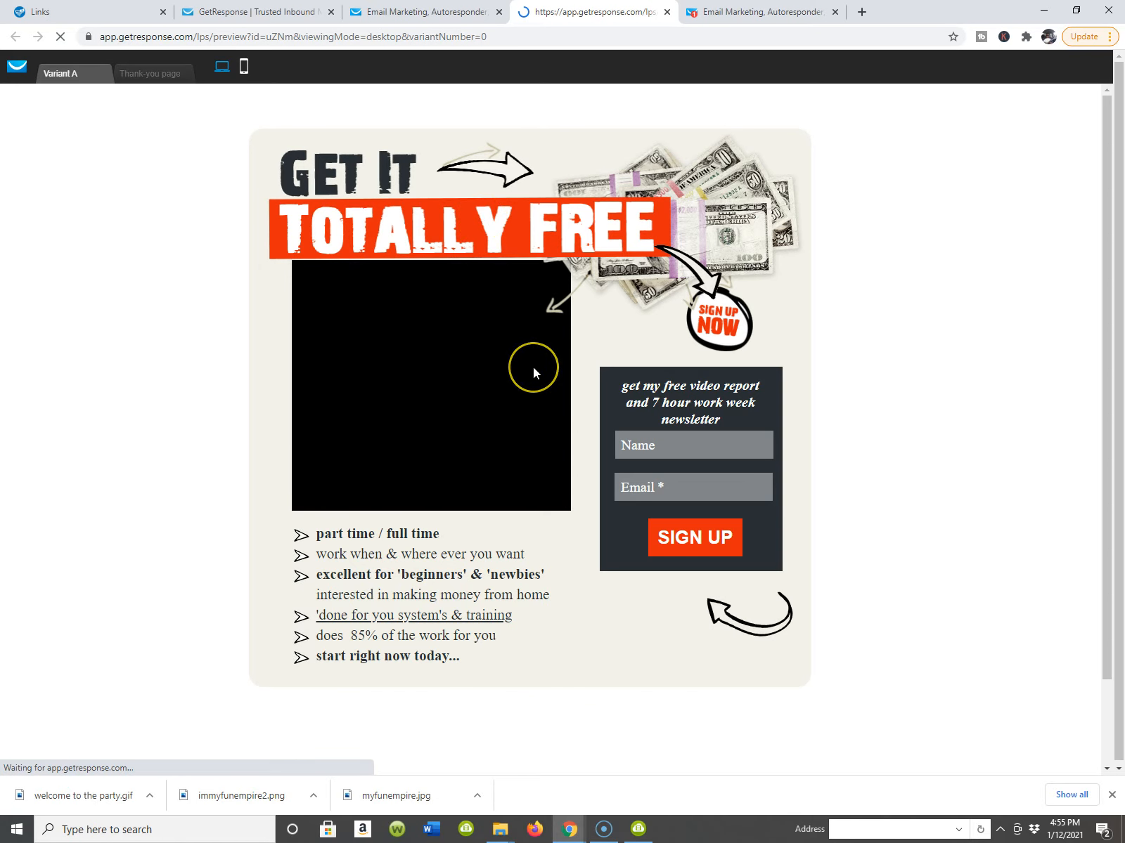
{"action": "left_click", "coordinate": [438, 401]}
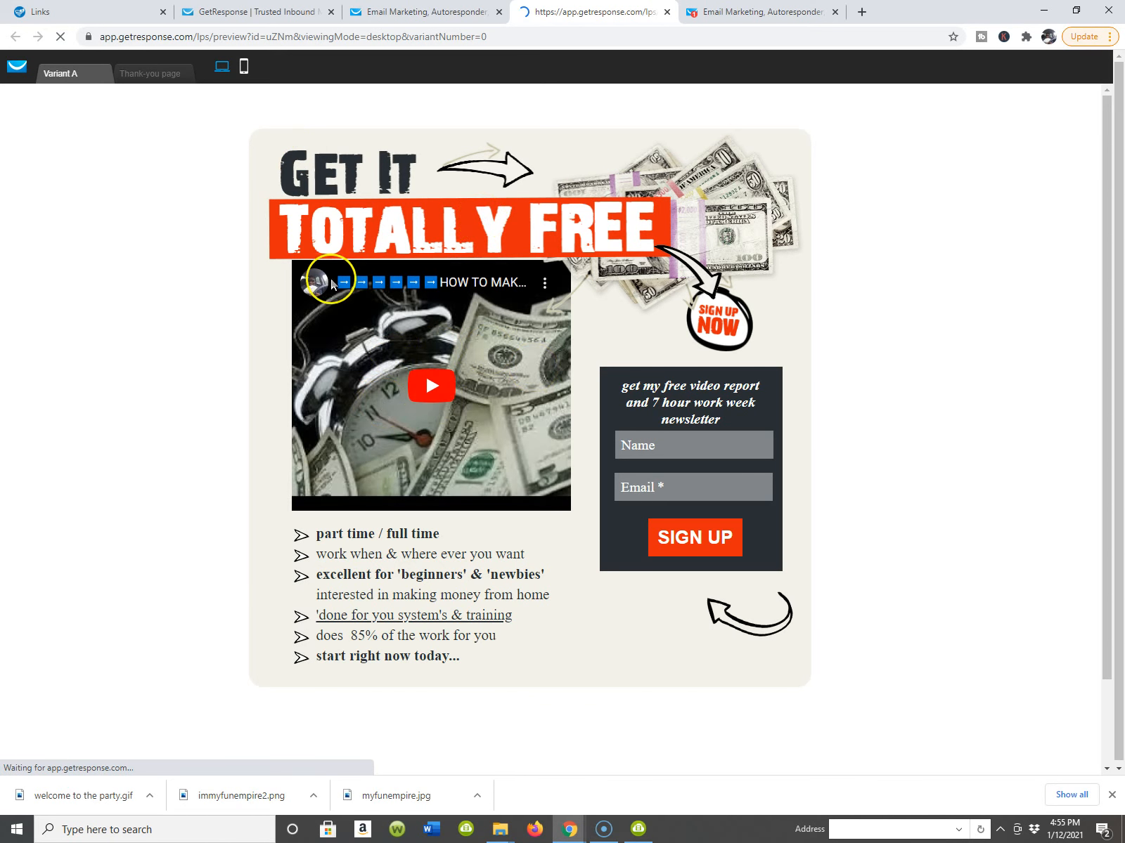
Play the embedded video in the landing page preview, mute its sound and pause it.
{"action": "left_click", "coordinate": [446, 388]}
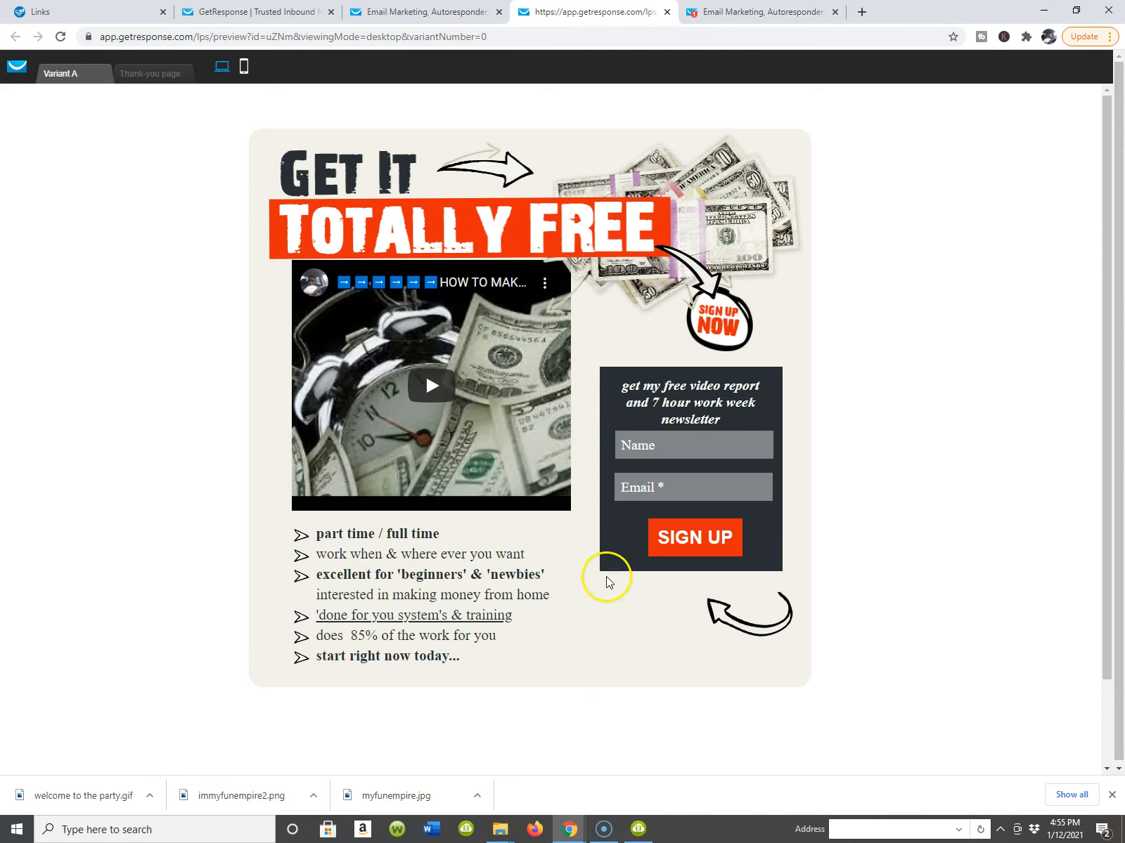
{"action": "left_click", "coordinate": [430, 391]}
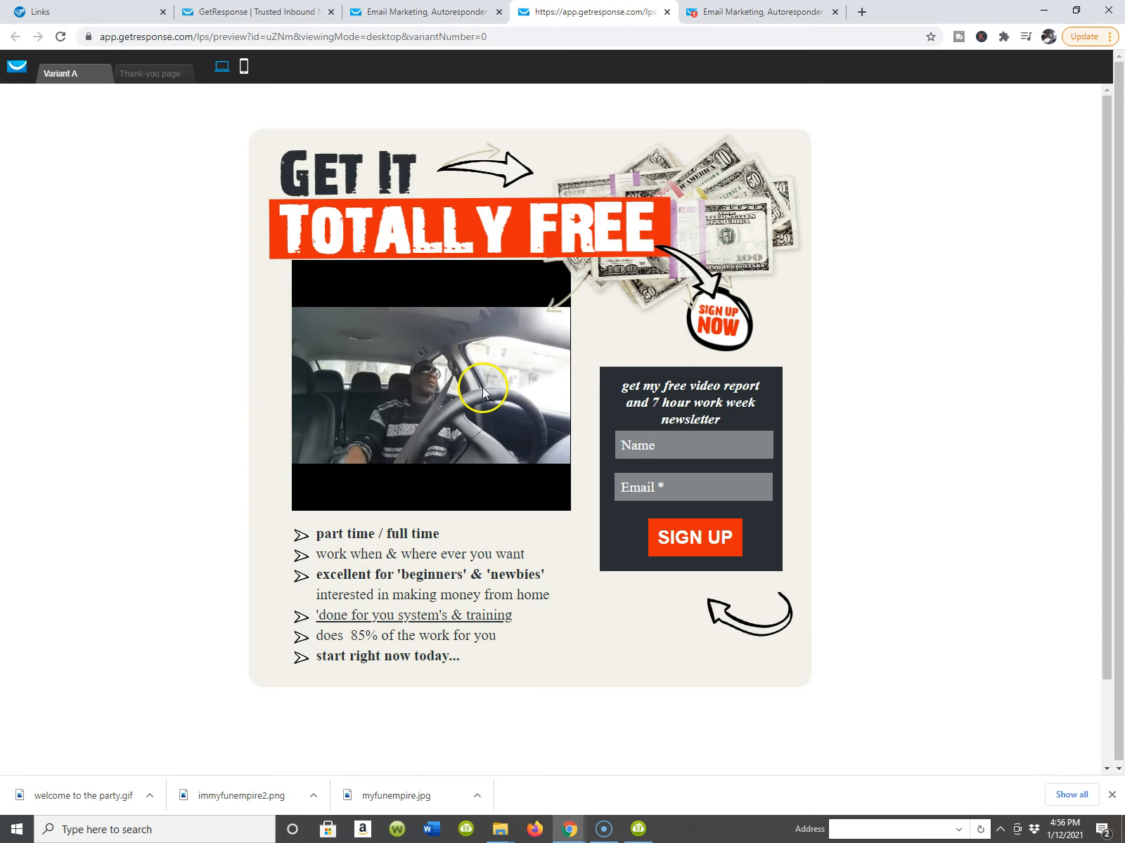
{"action": "mouse_move", "coordinate": [485, 472]}
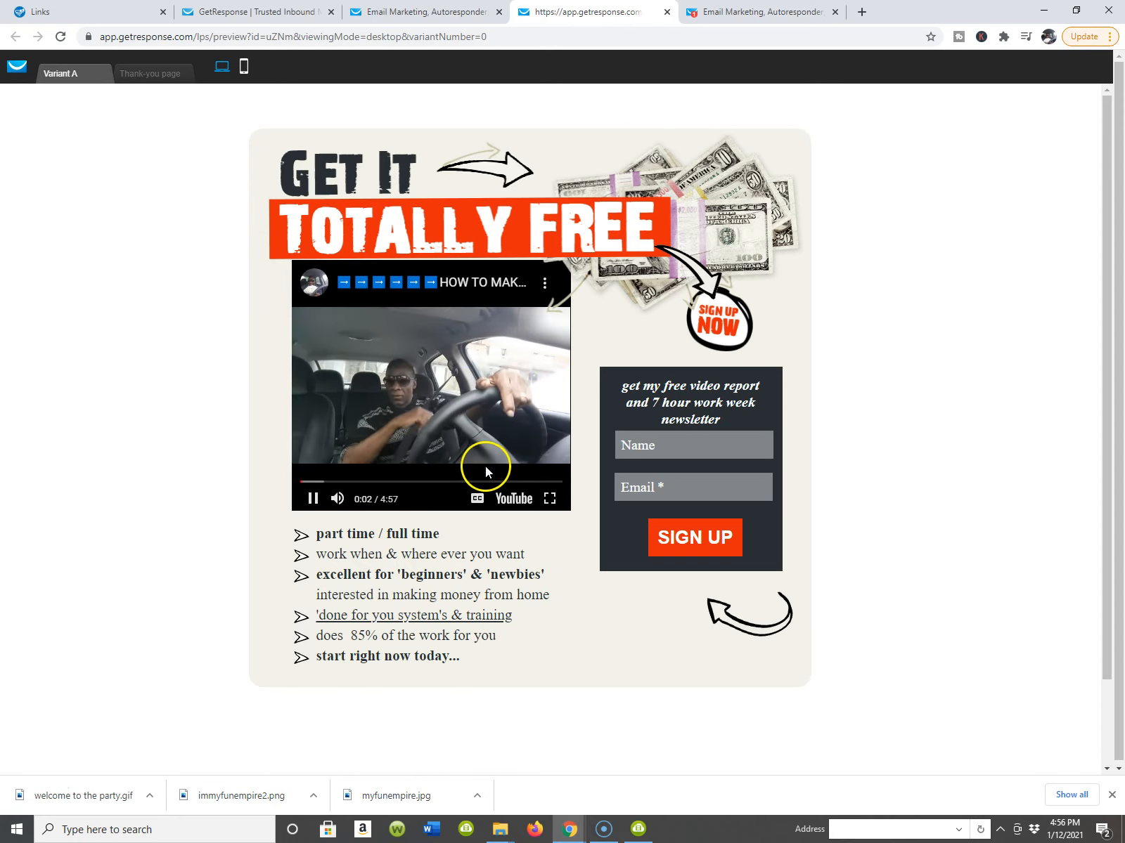
{"action": "left_click", "coordinate": [310, 499]}
{"action": "left_click", "coordinate": [312, 500]}
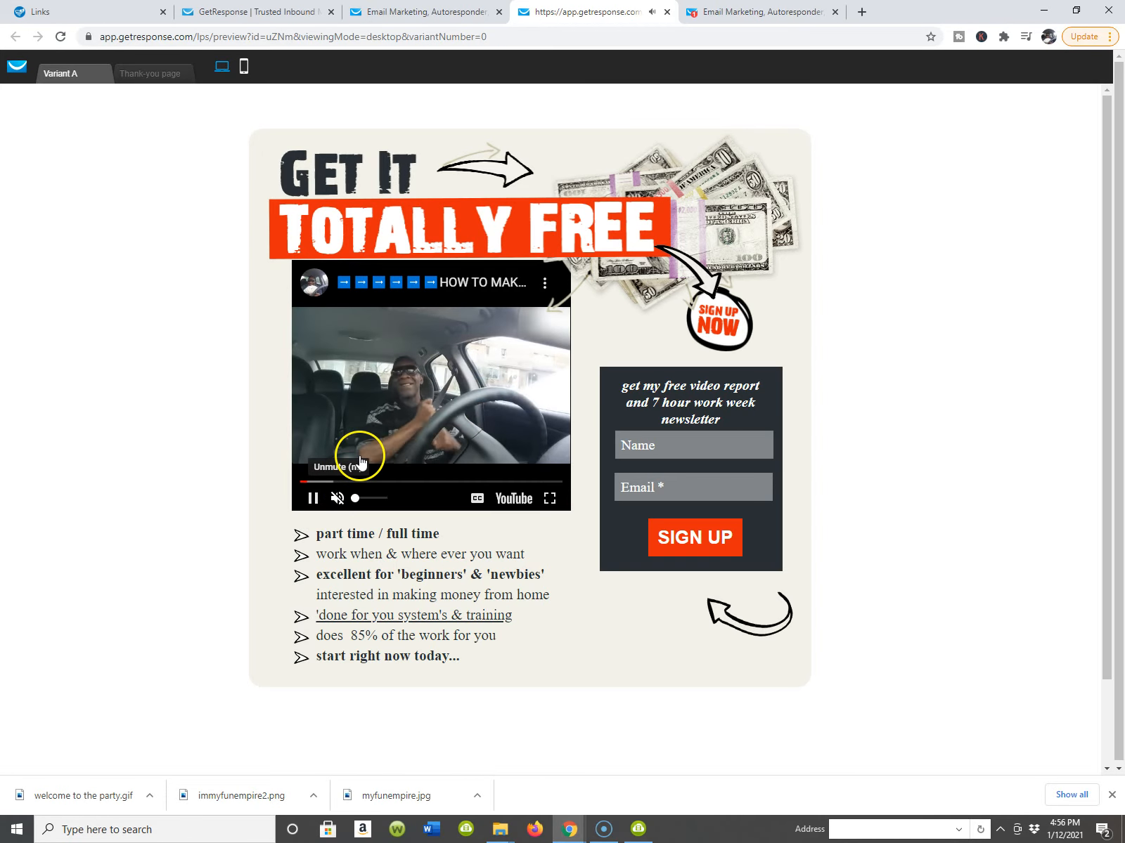
{"action": "left_click", "coordinate": [317, 500]}
{"action": "left_click", "coordinate": [315, 500]}
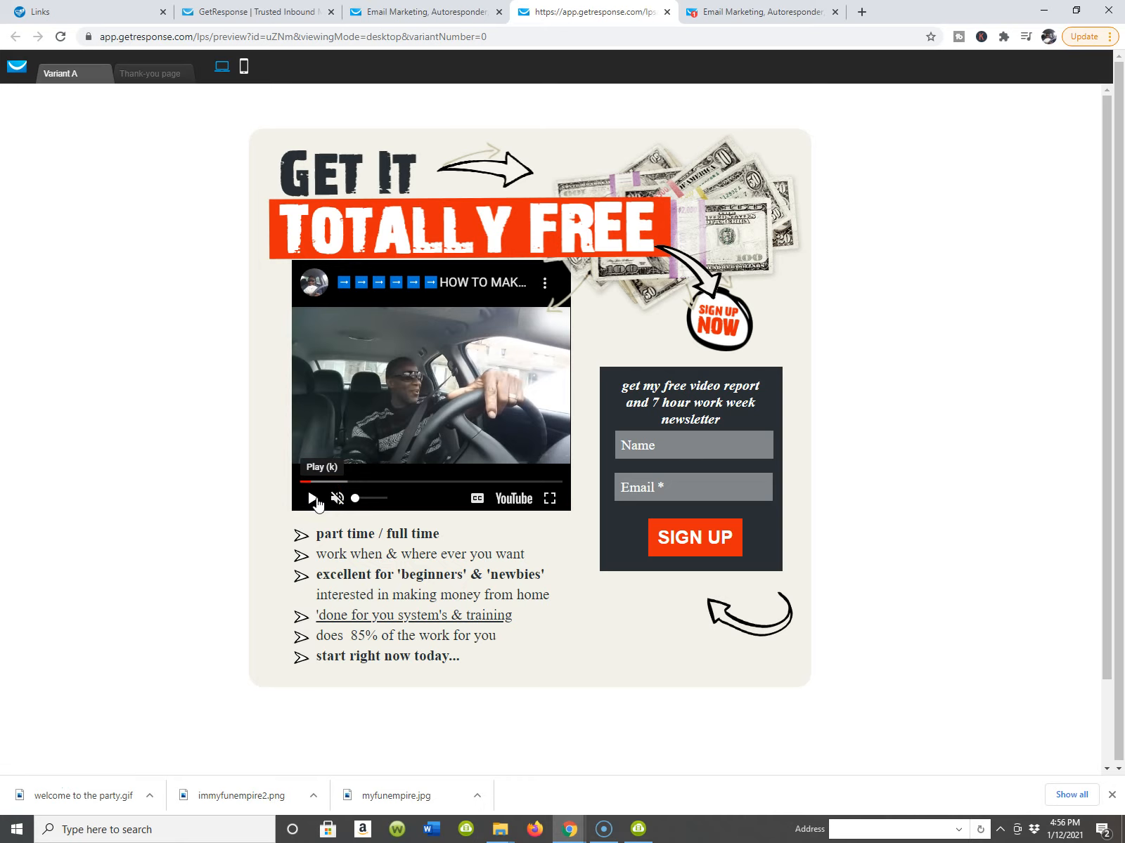
{"action": "left_click", "coordinate": [698, 213]}
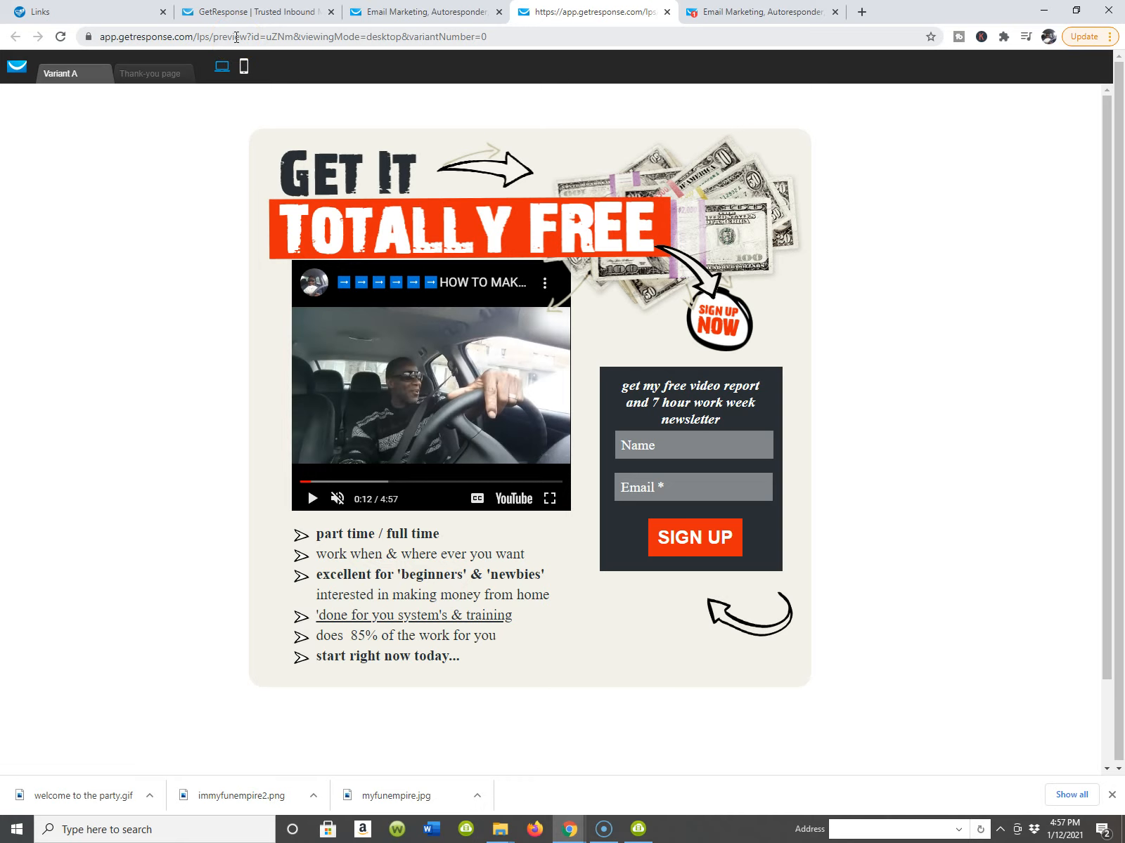
Log in from the GetResponse homepage and open the list of existing autoresponders.
{"action": "left_click", "coordinate": [221, 14]}
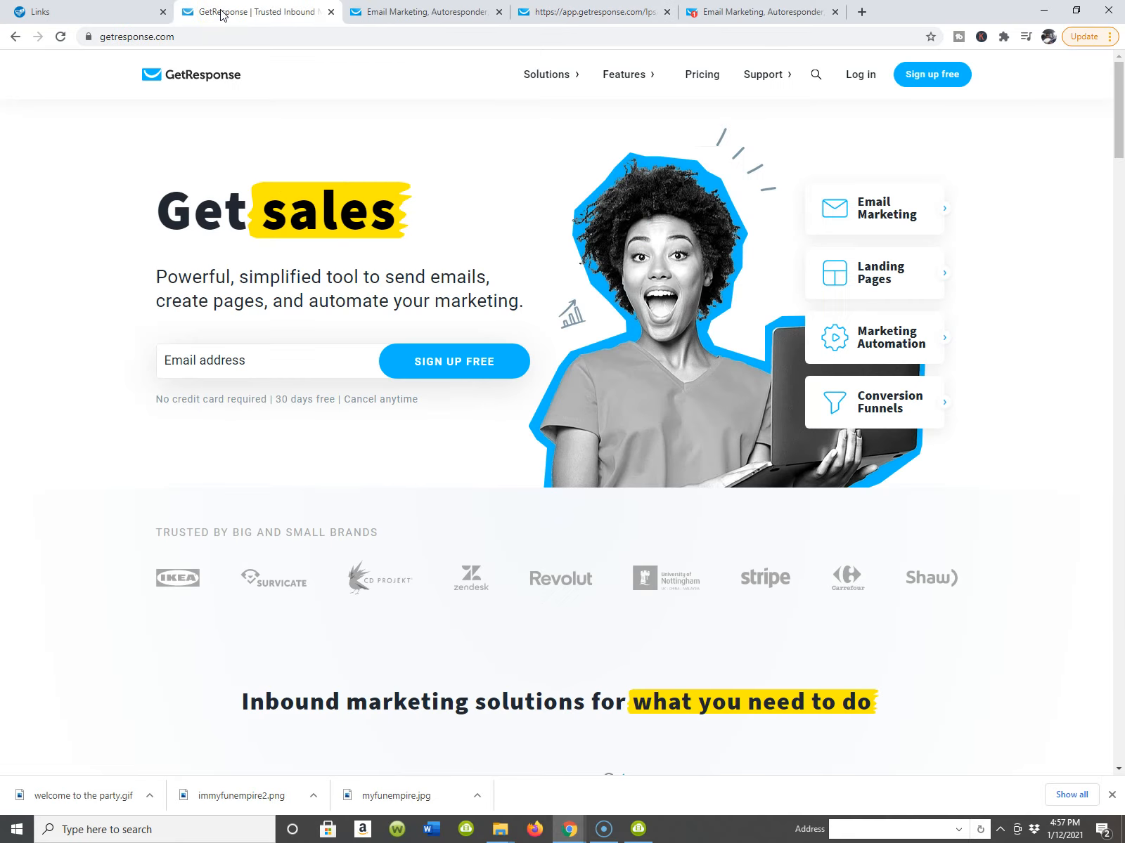
{"action": "left_click", "coordinate": [857, 79]}
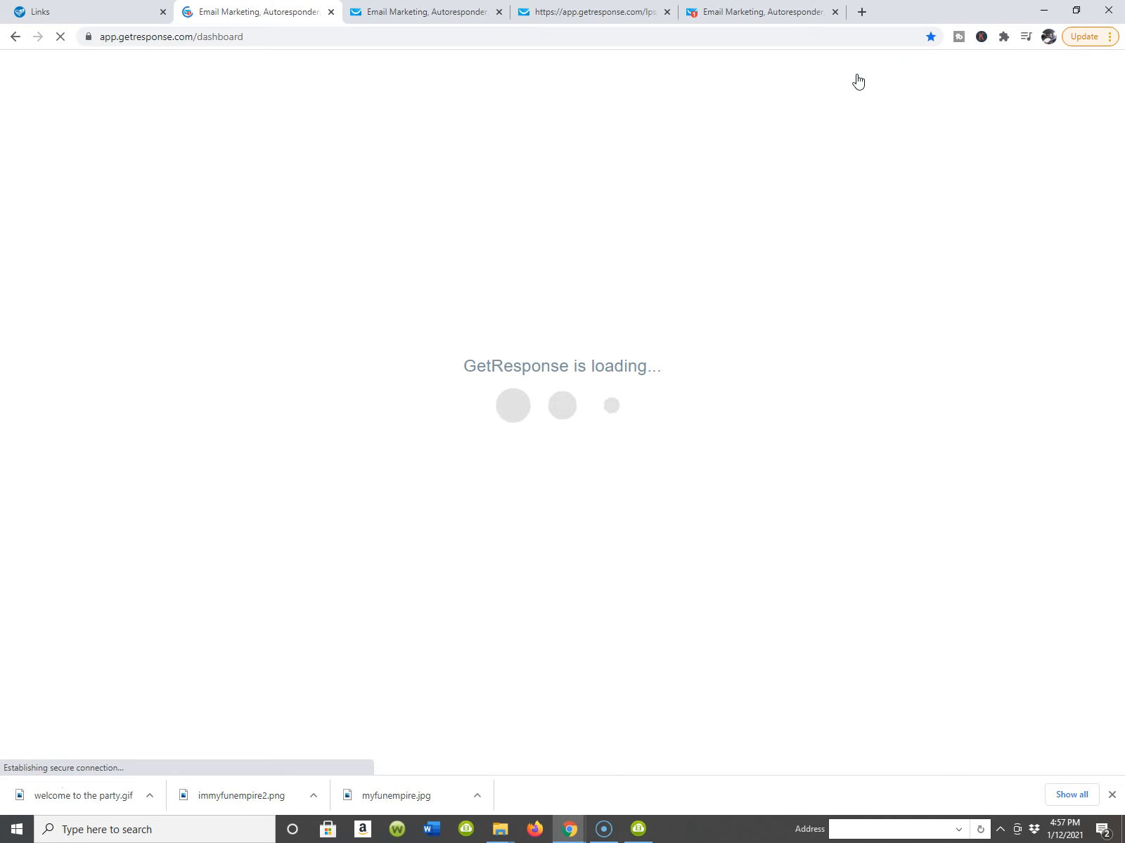
{"action": "left_click", "coordinate": [463, 149]}
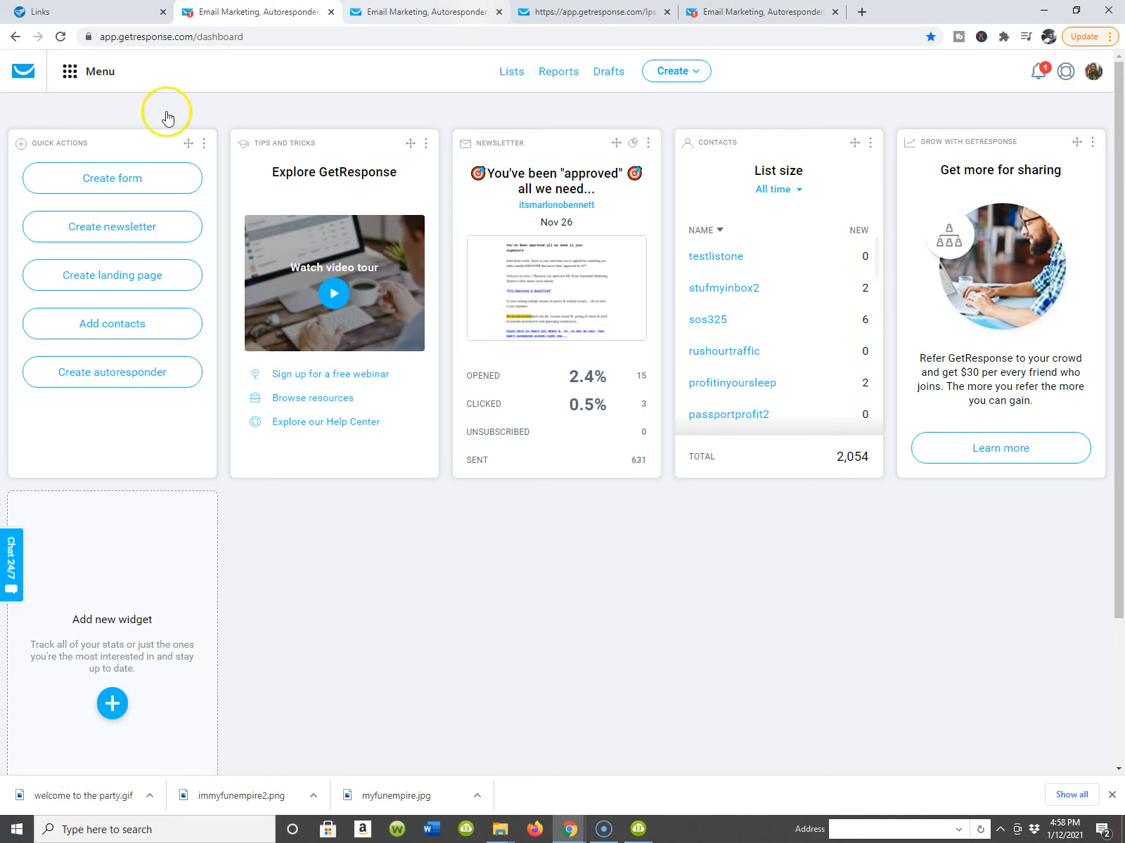
{"action": "left_click", "coordinate": [70, 77]}
{"action": "left_click", "coordinate": [64, 169]}
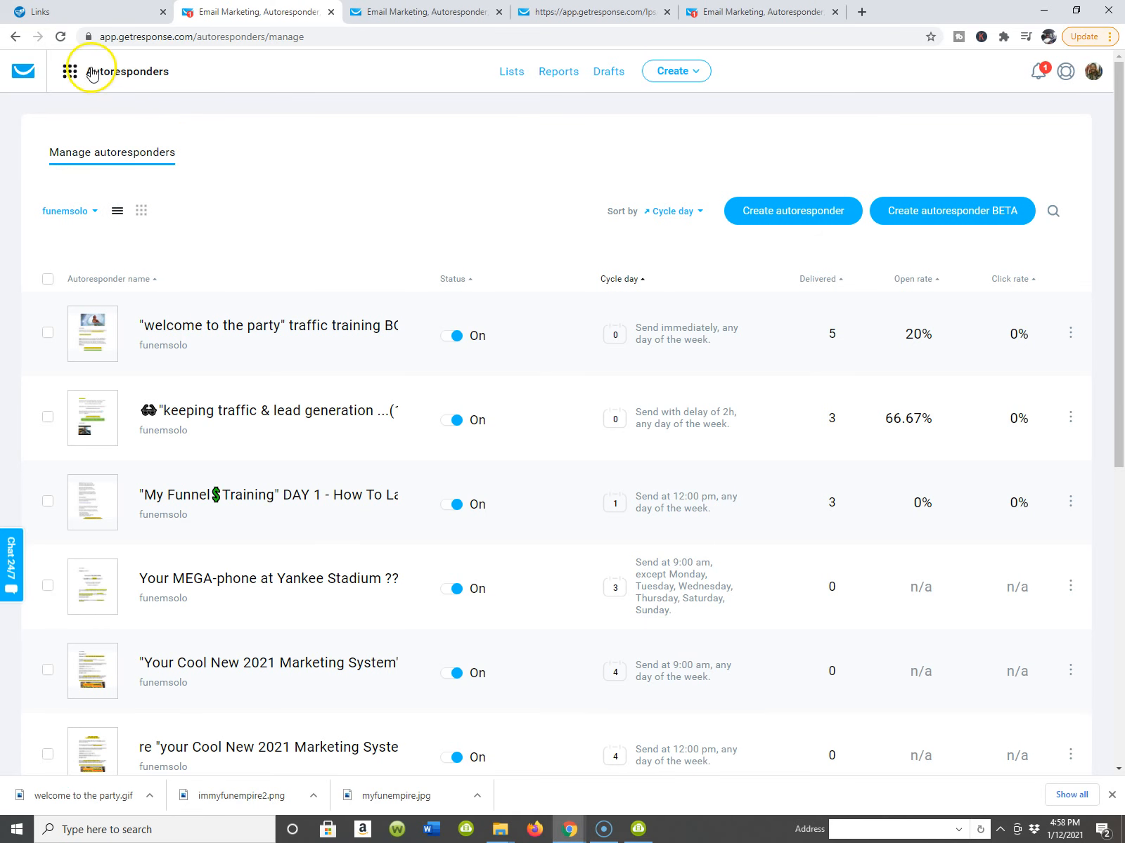
Open the landing page management list and view the enlarged preview of the krs2 landing page.
{"action": "left_click", "coordinate": [69, 71]}
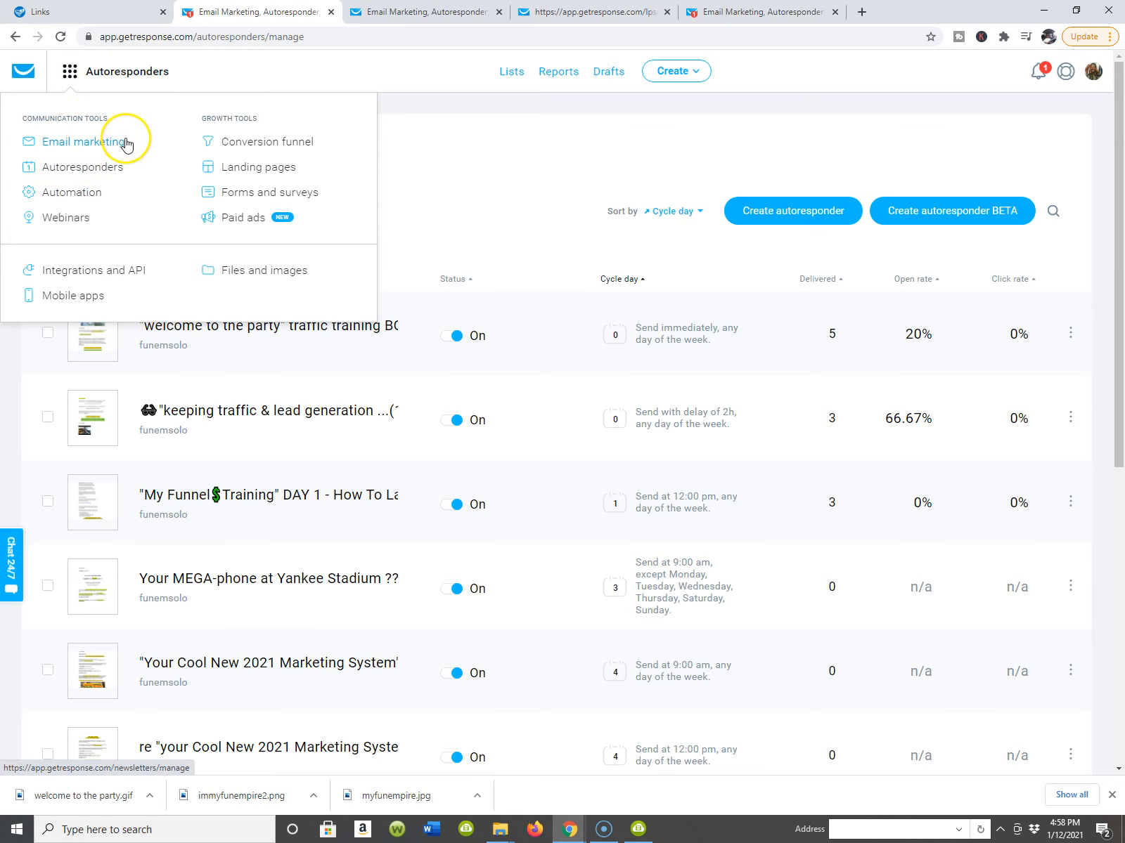
{"action": "left_click", "coordinate": [246, 168]}
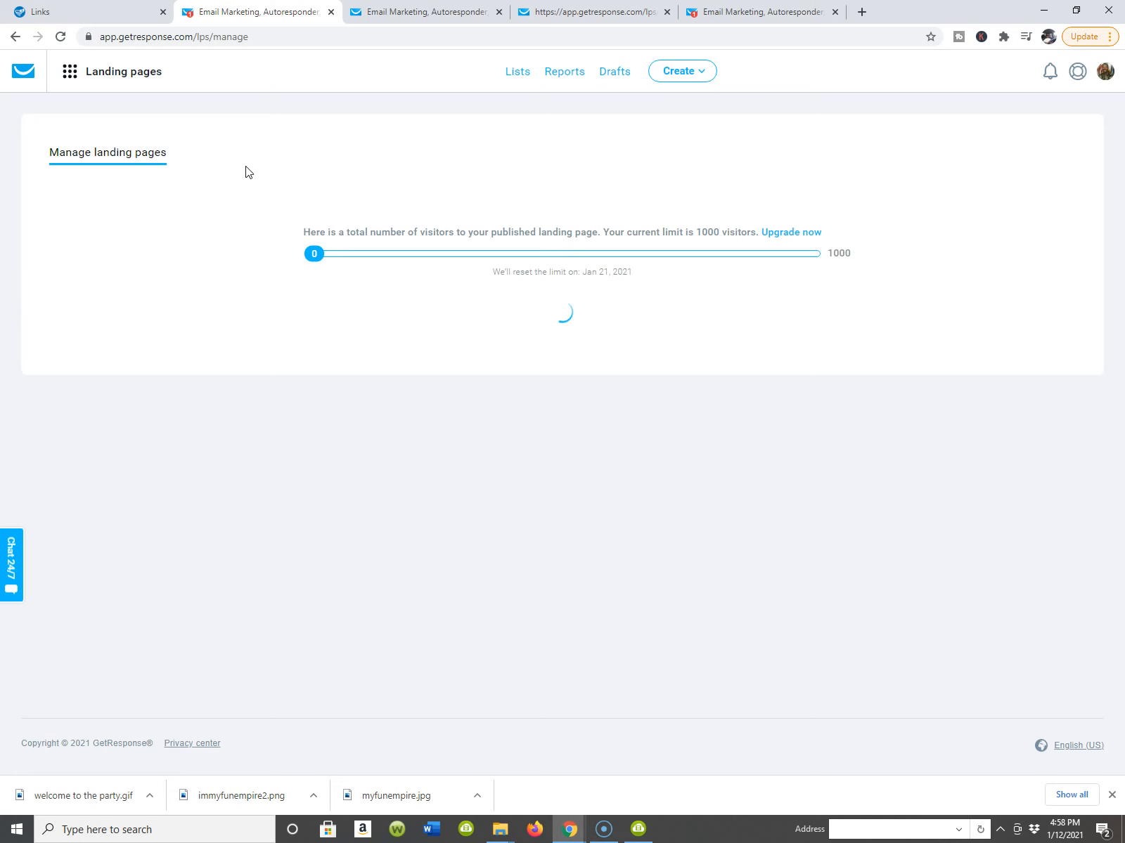
{"action": "left_click", "coordinate": [243, 174]}
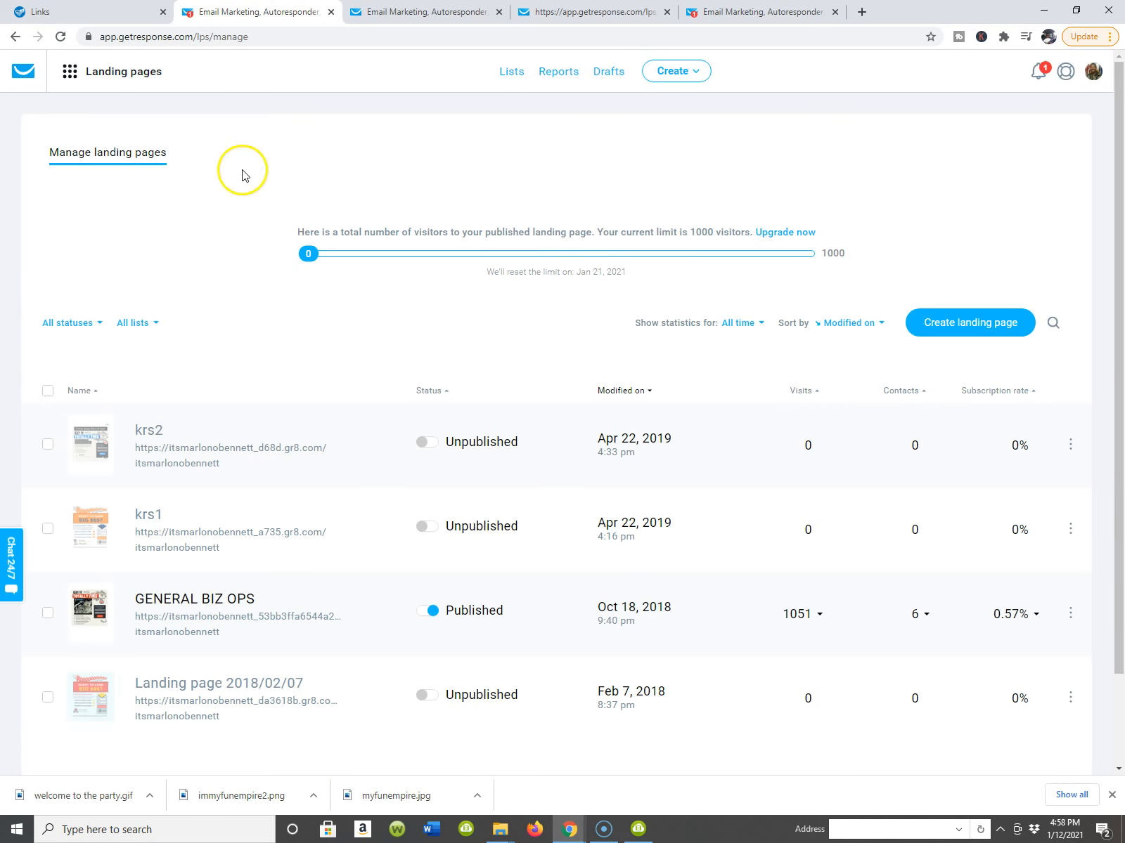
{"action": "scroll", "coordinate": [126, 532], "scroll_direction": "down", "scroll_amount": 2}
{"action": "left_click", "coordinate": [95, 356]}
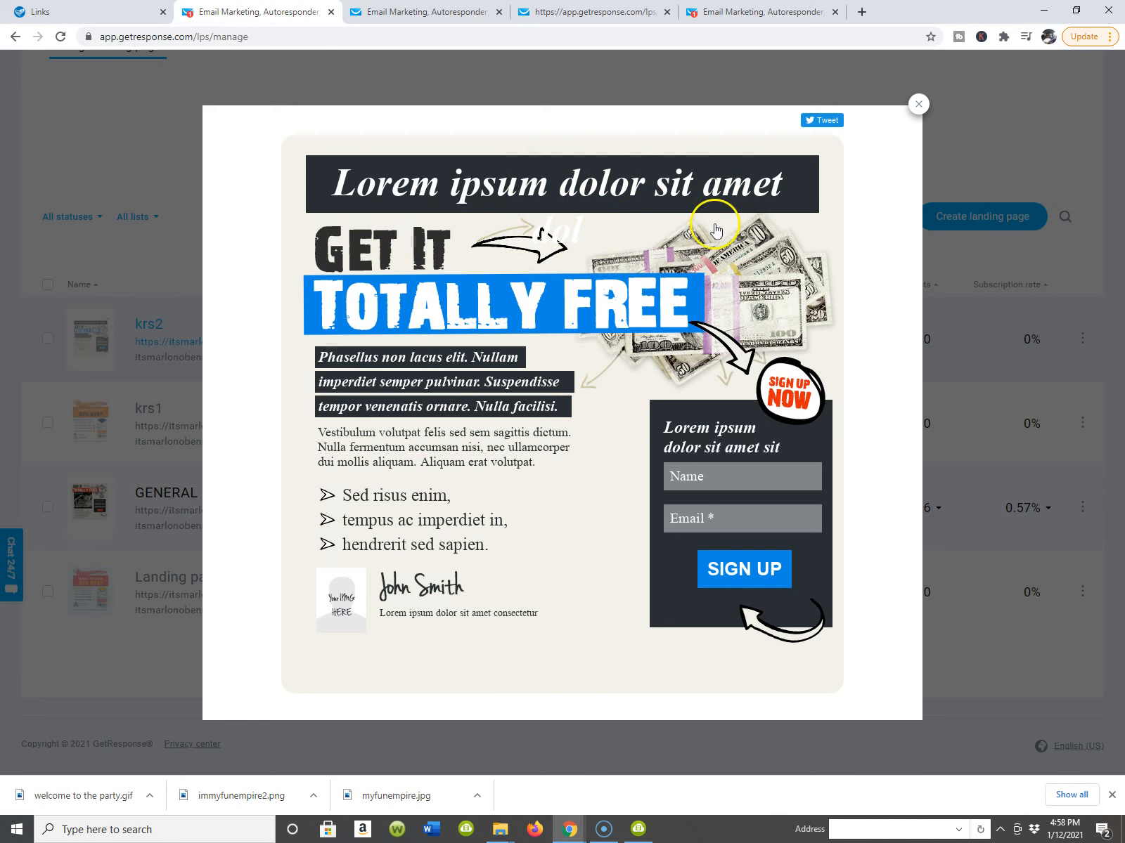
{"action": "left_click", "coordinate": [918, 106]}
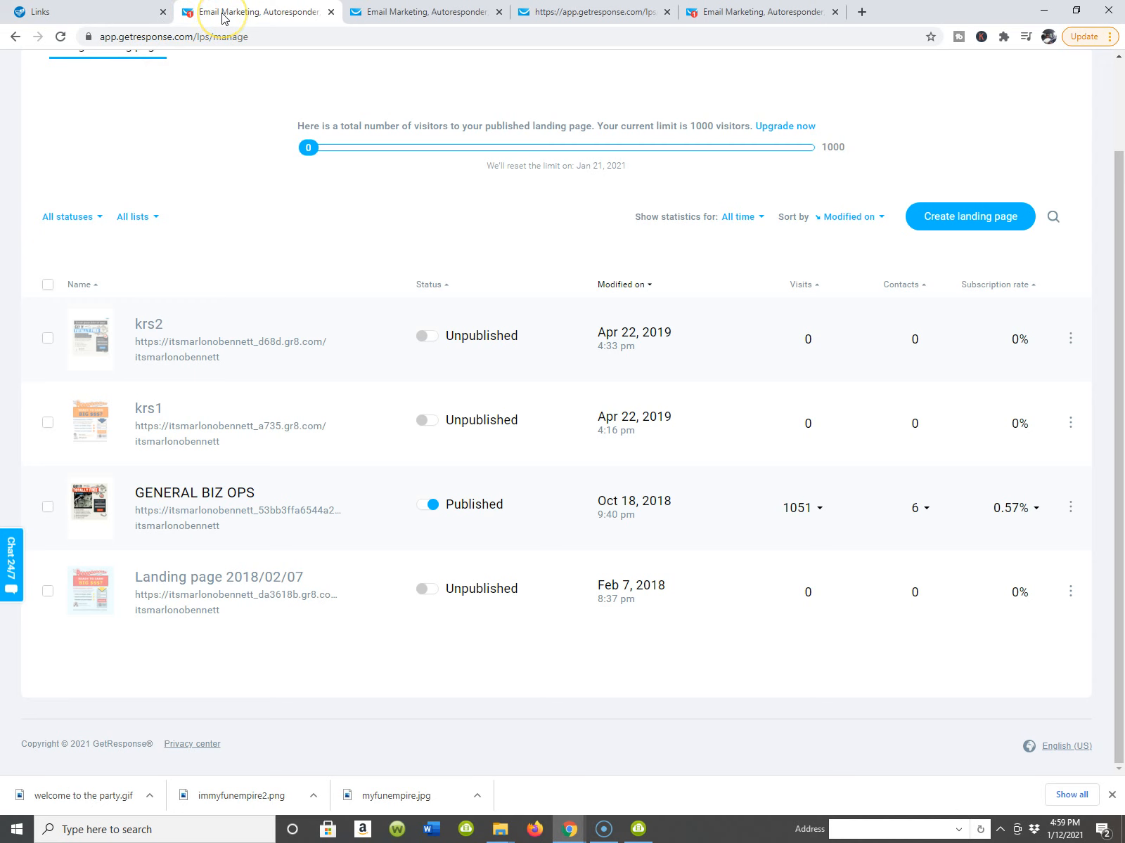
Check the open landing page editor briefly and reopen the list of managed landing pages.
{"action": "left_click", "coordinate": [392, 14]}
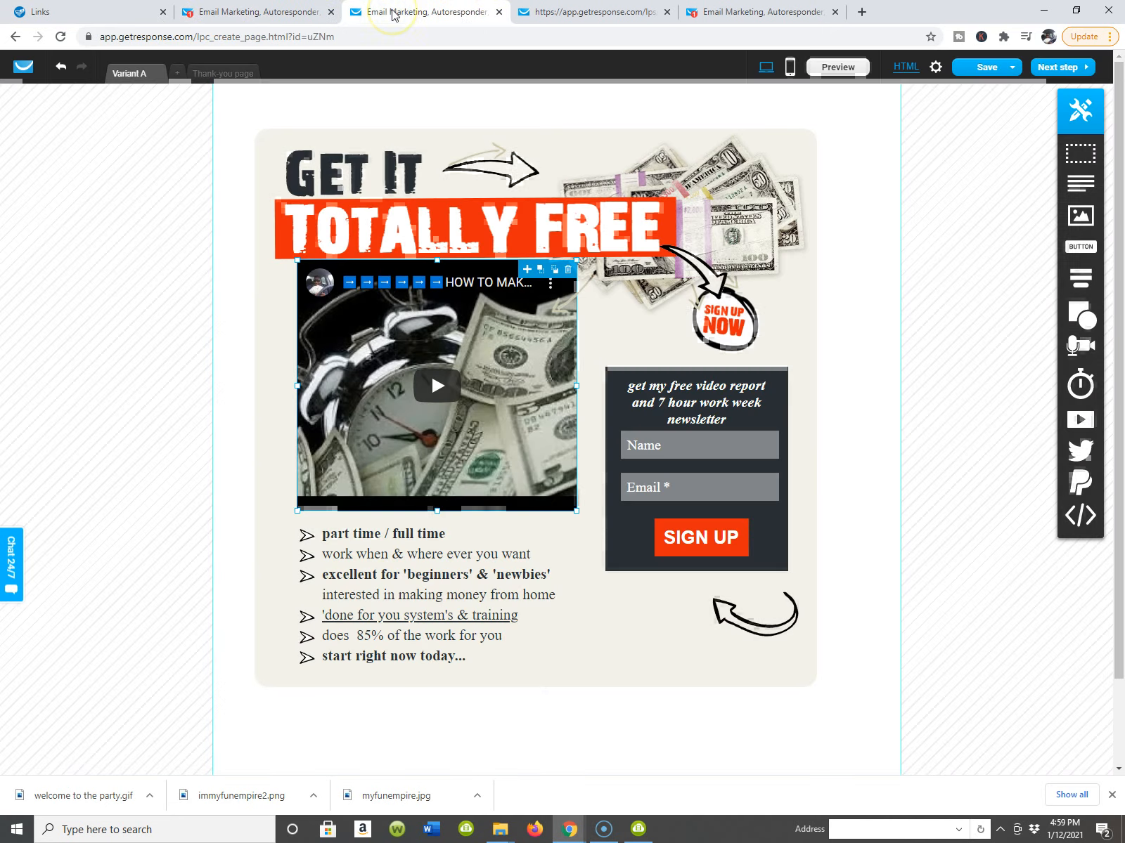
{"action": "left_click", "coordinate": [236, 15]}
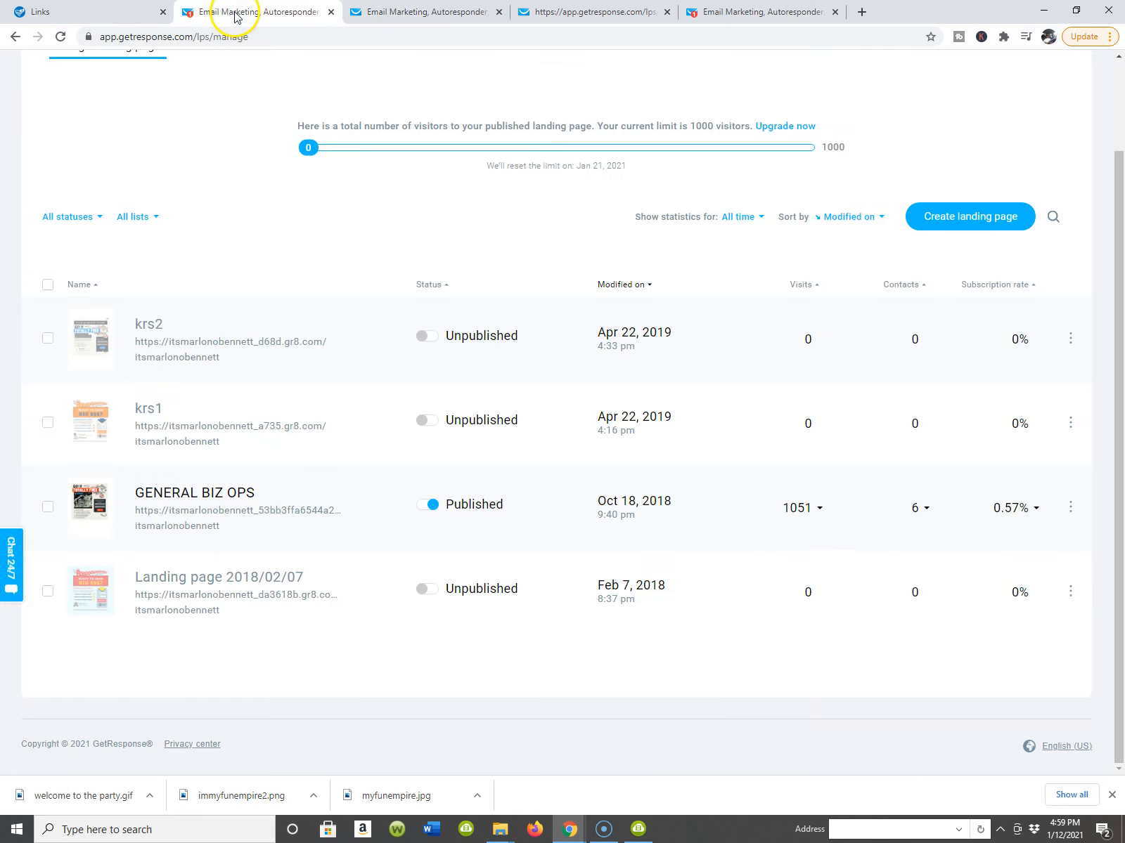
{"action": "scroll", "coordinate": [147, 156], "scroll_direction": "up", "scroll_amount": 2}
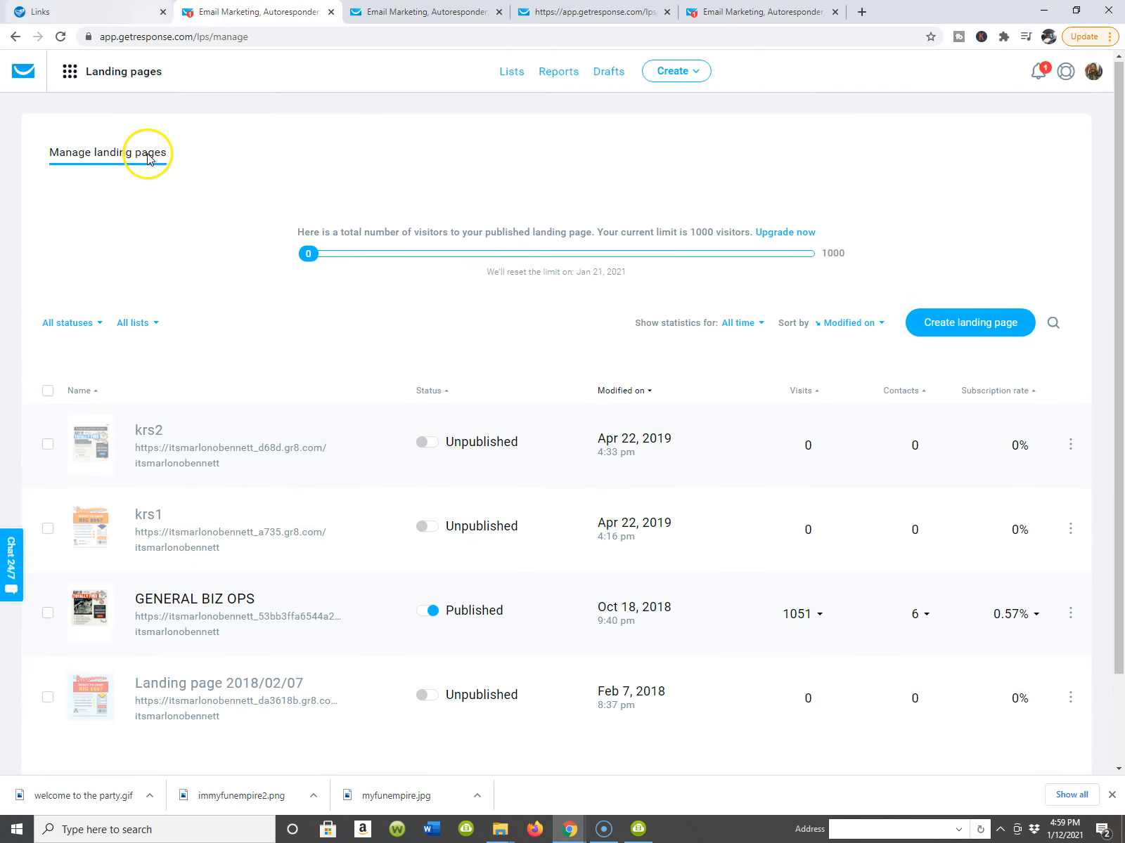
{"action": "left_click", "coordinate": [71, 79]}
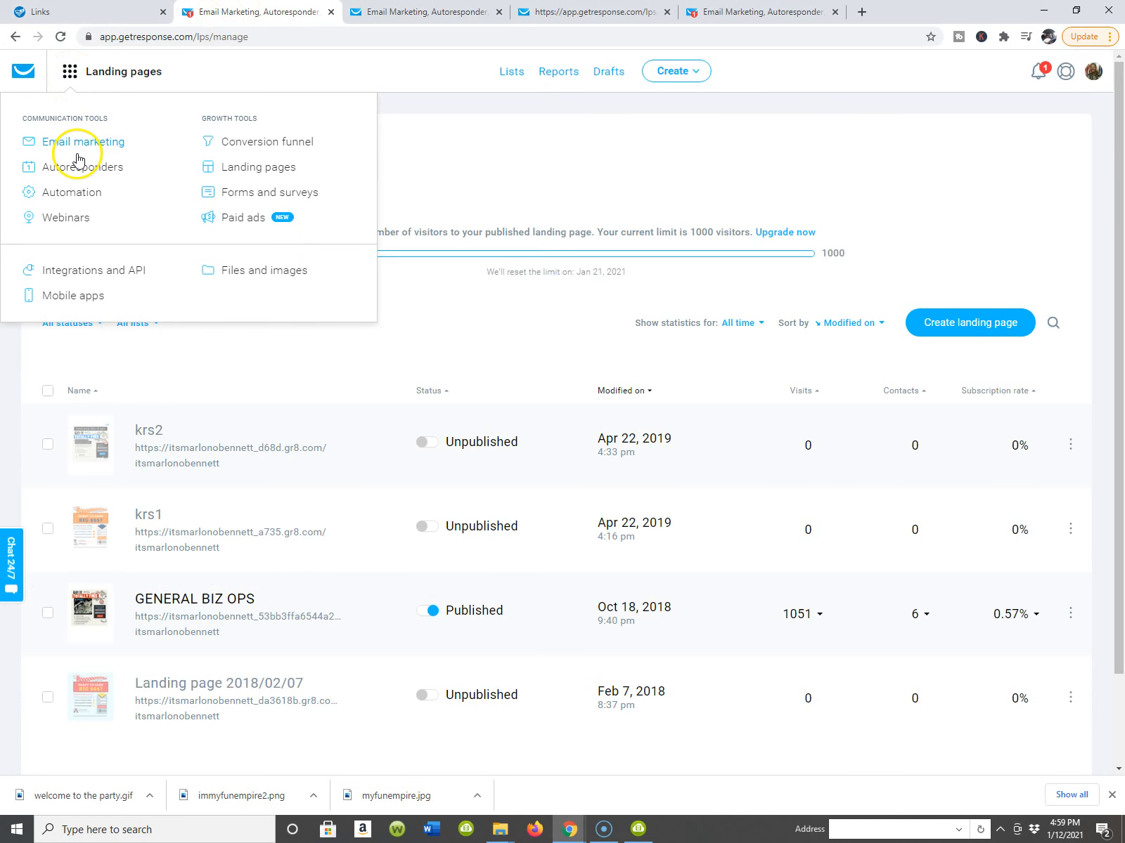
{"action": "left_click", "coordinate": [242, 175]}
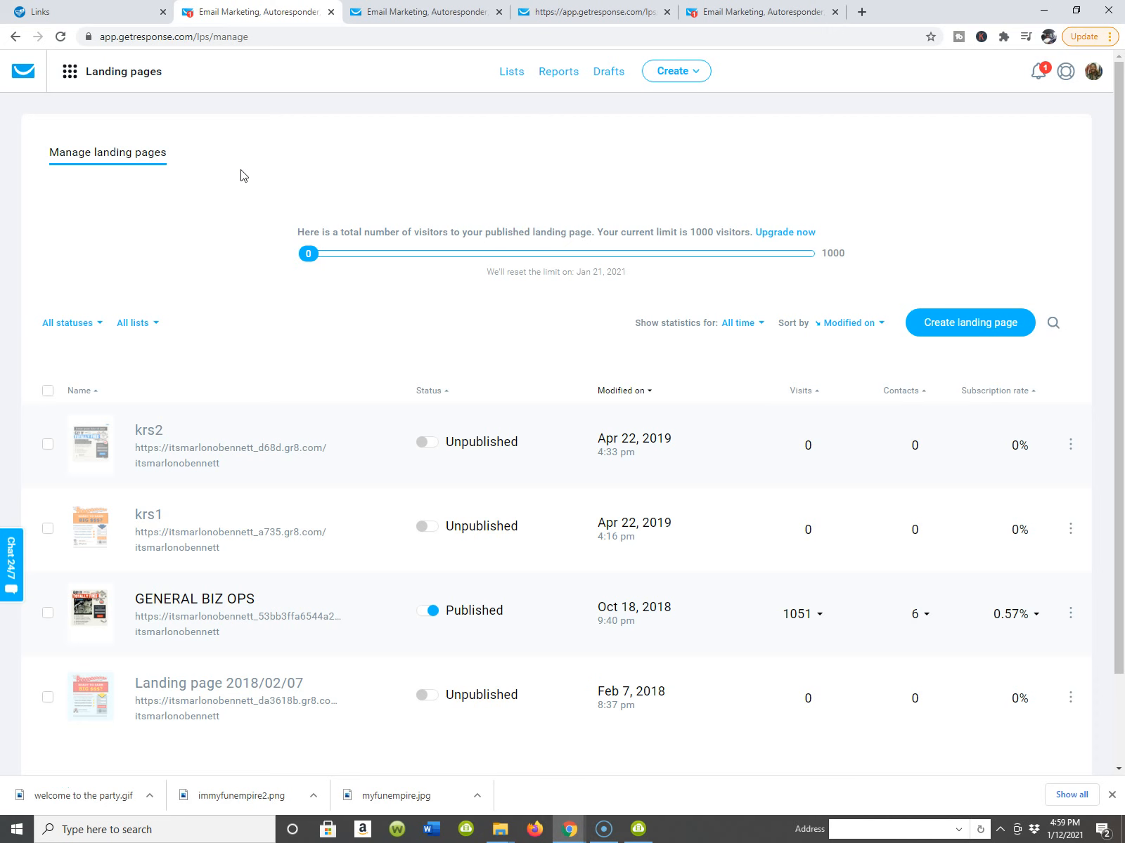
Create a new autoresponder from the autoresponder management page and start a new email for its message.
{"action": "left_click", "coordinate": [68, 73]}
{"action": "left_click", "coordinate": [99, 167]}
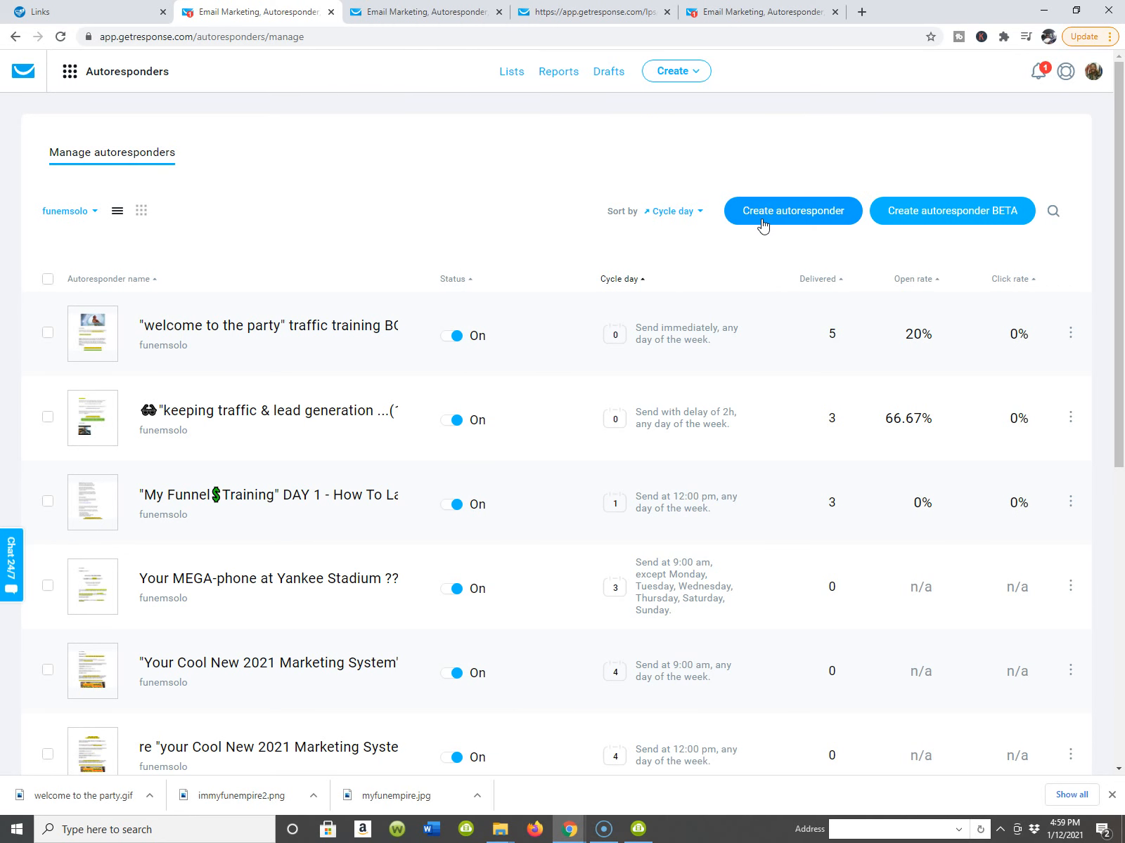
{"action": "left_click", "coordinate": [757, 218]}
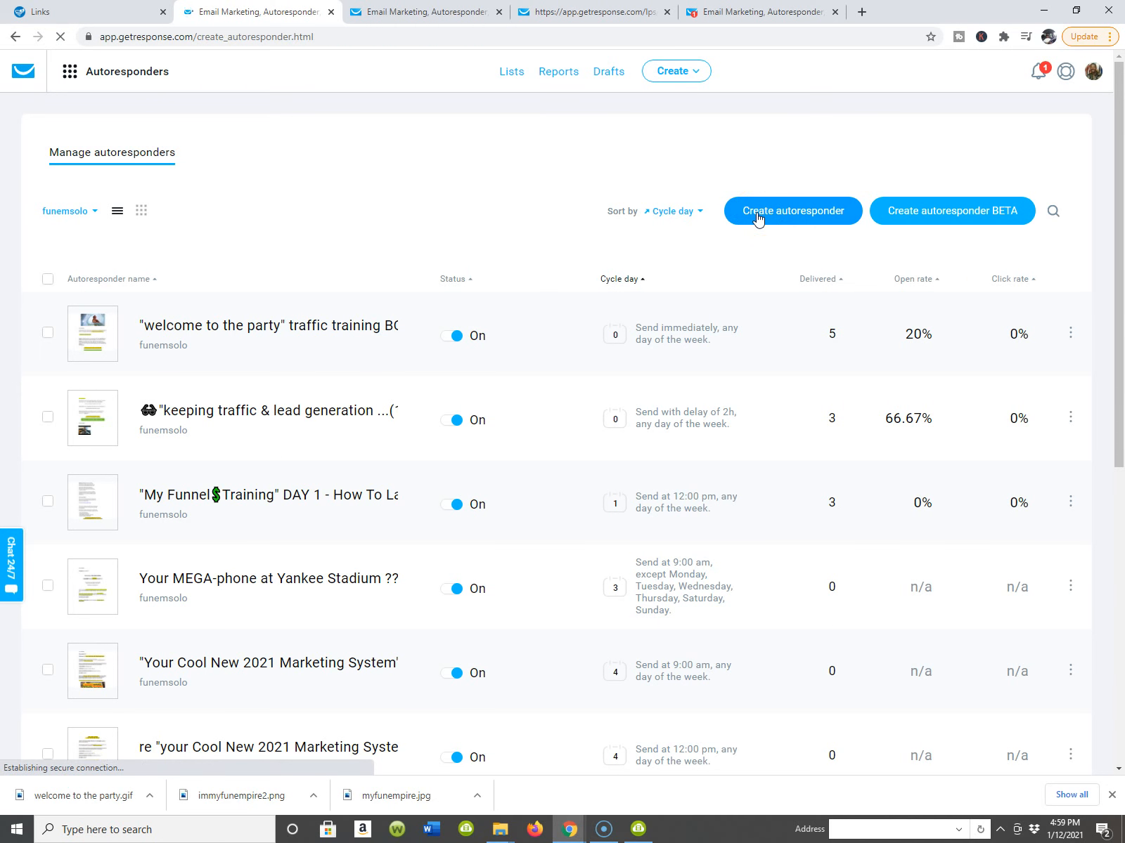
{"action": "scroll", "coordinate": [630, 352], "scroll_direction": "down", "scroll_amount": 5}
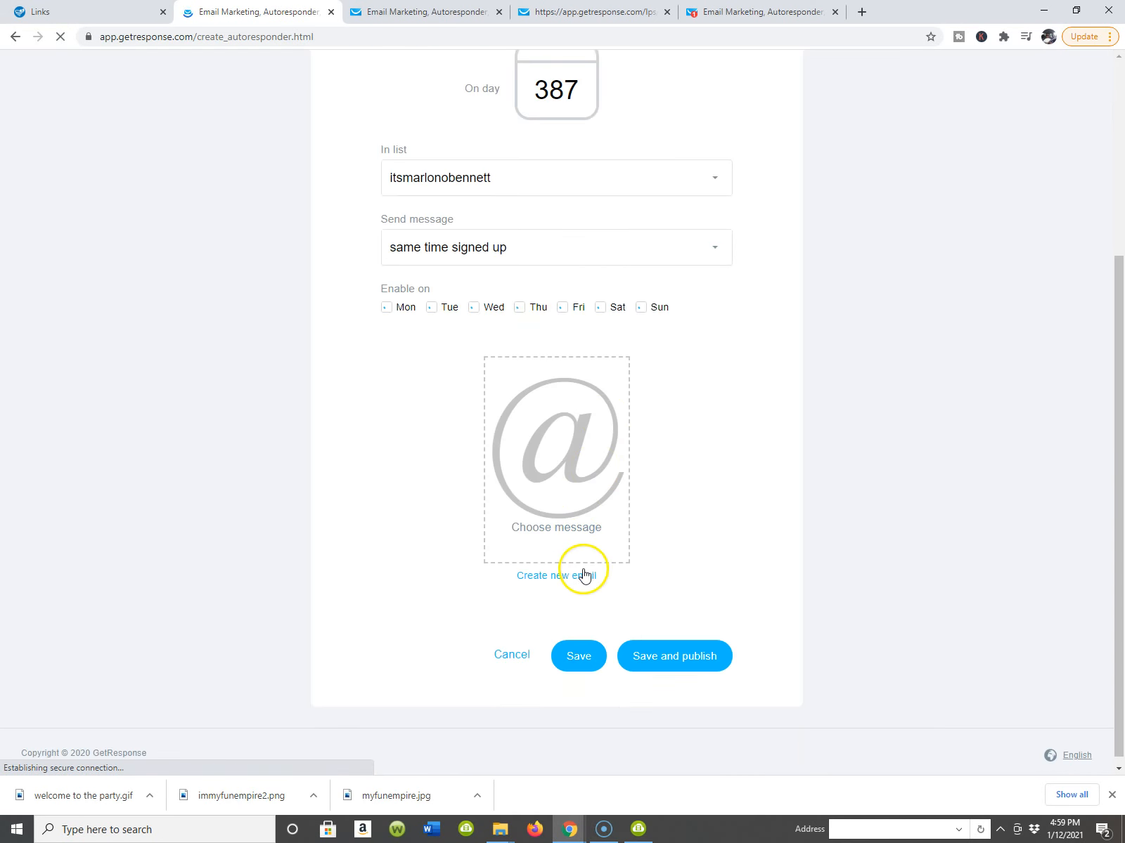
{"action": "left_click", "coordinate": [534, 570]}
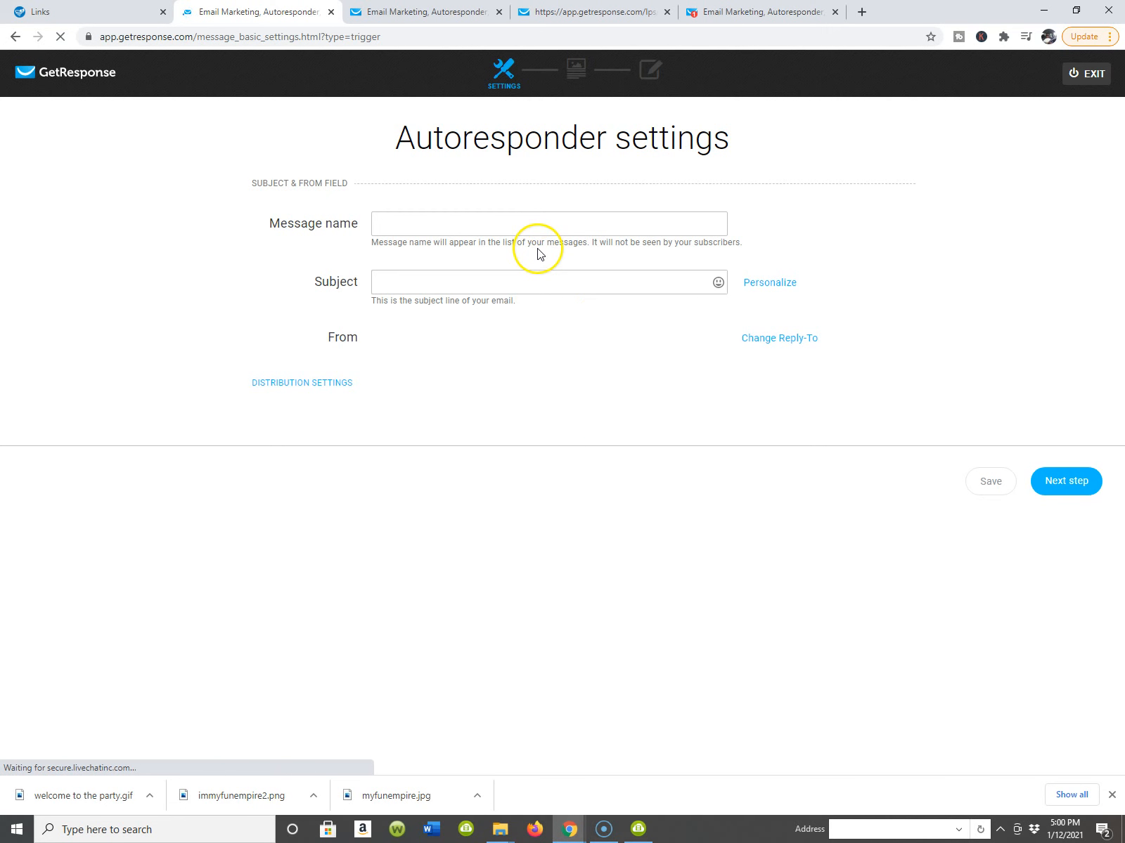
Enter the sender's short name as the message name and select that text for copying.
{"action": "left_click", "coordinate": [518, 219]}
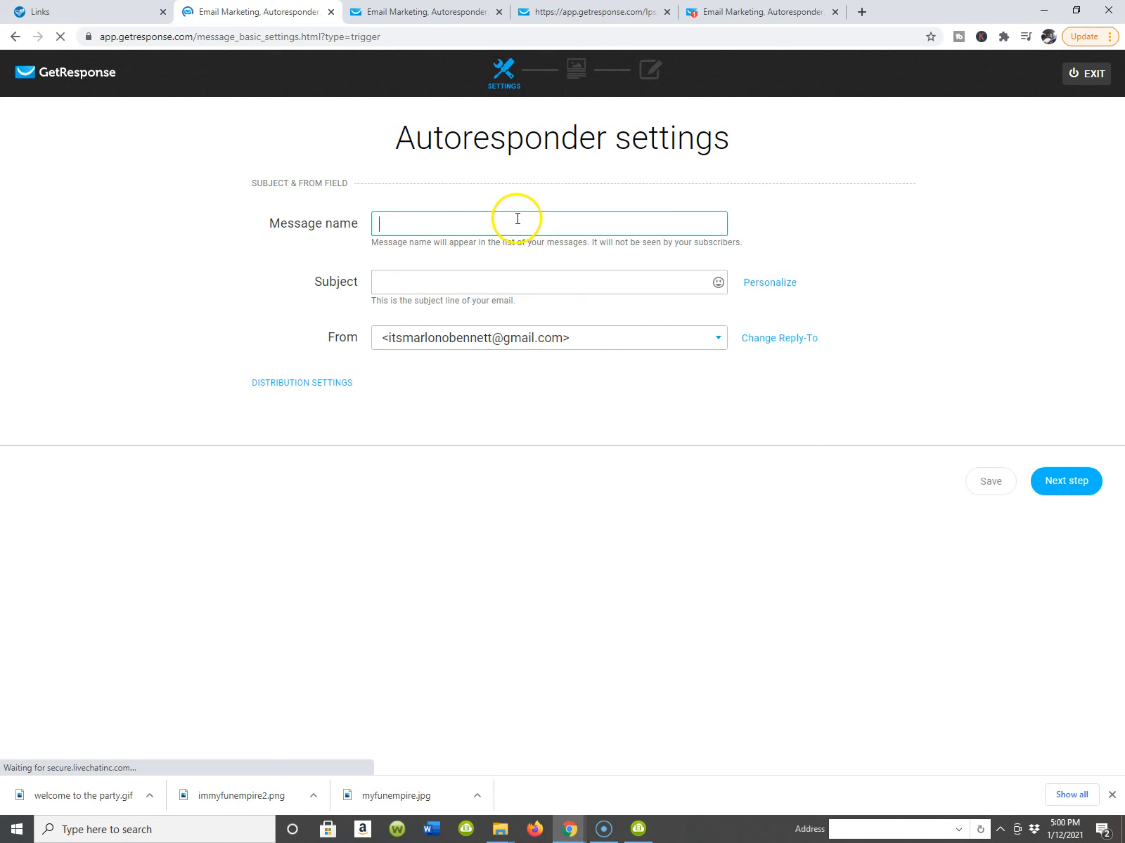
{"action": "left_click", "coordinate": [502, 250]}
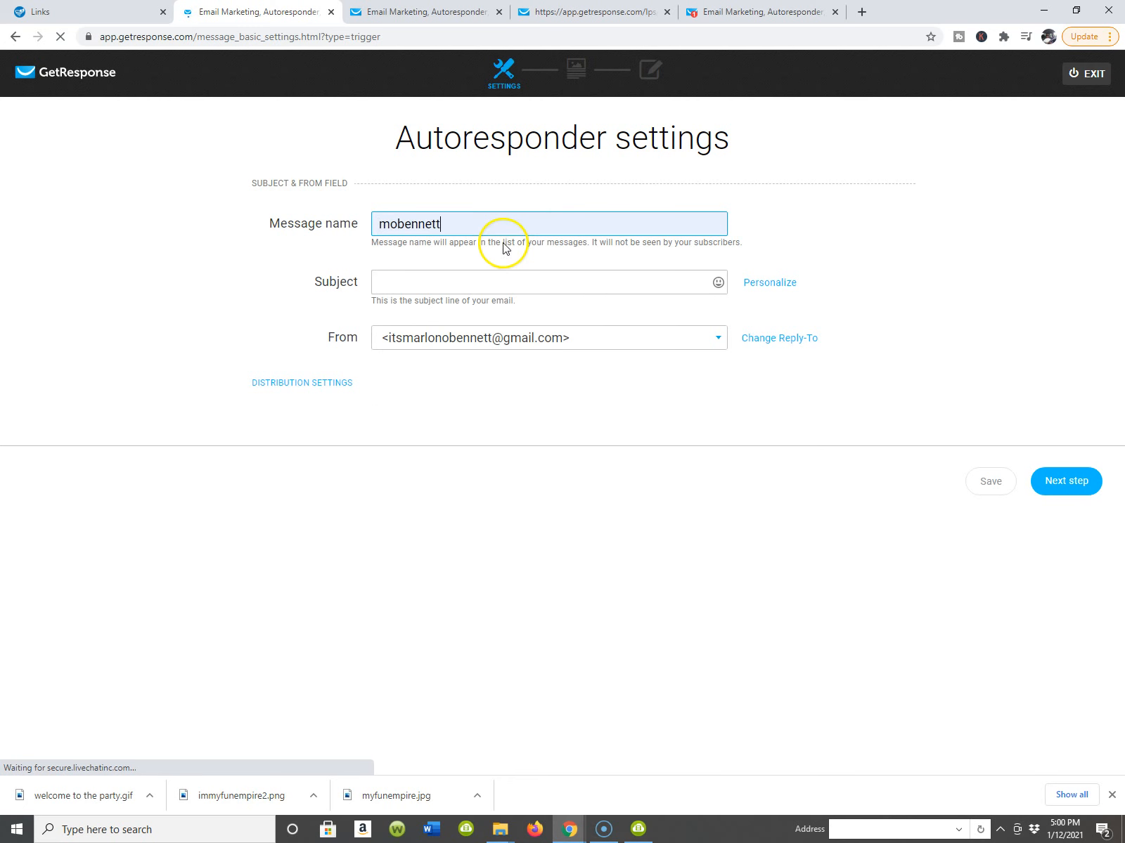
{"action": "triple_click", "coordinate": [494, 272]}
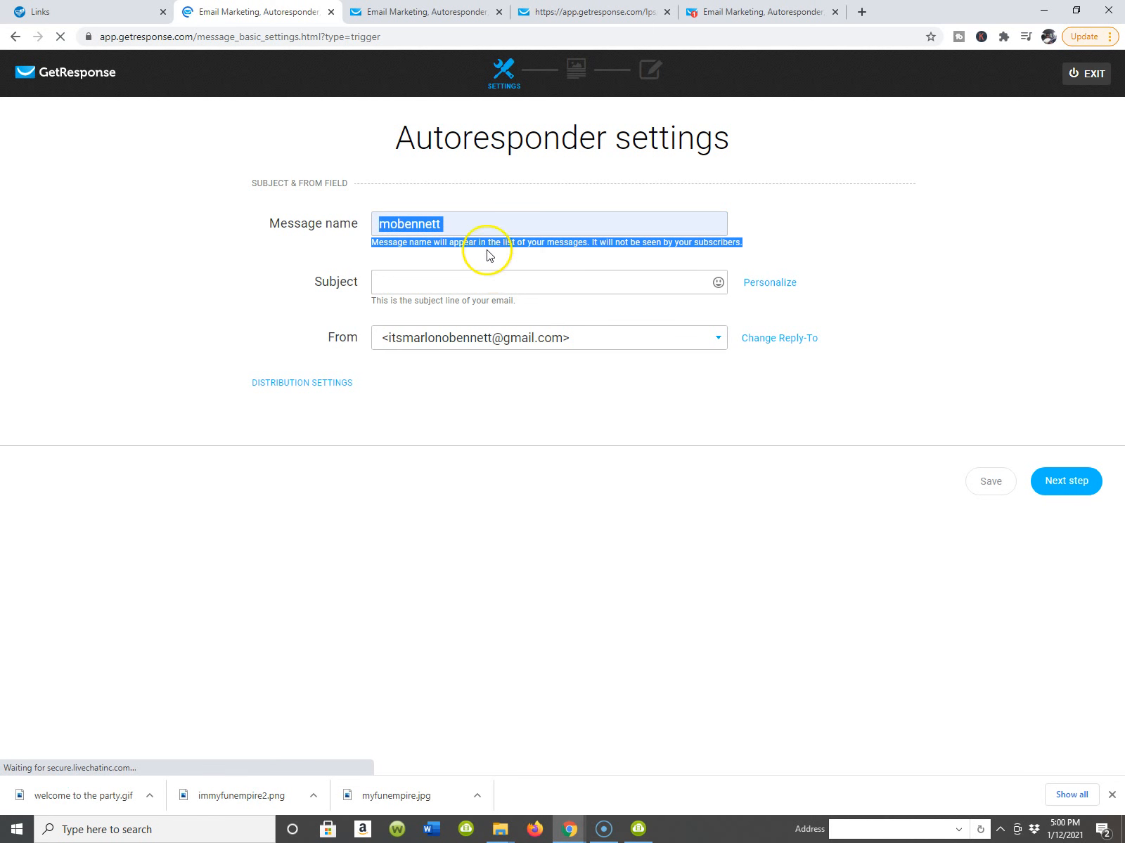
{"action": "left_click", "coordinate": [460, 216]}
{"action": "left_click_drag", "start_coordinate": [459, 216], "coordinate": [251, 246]}
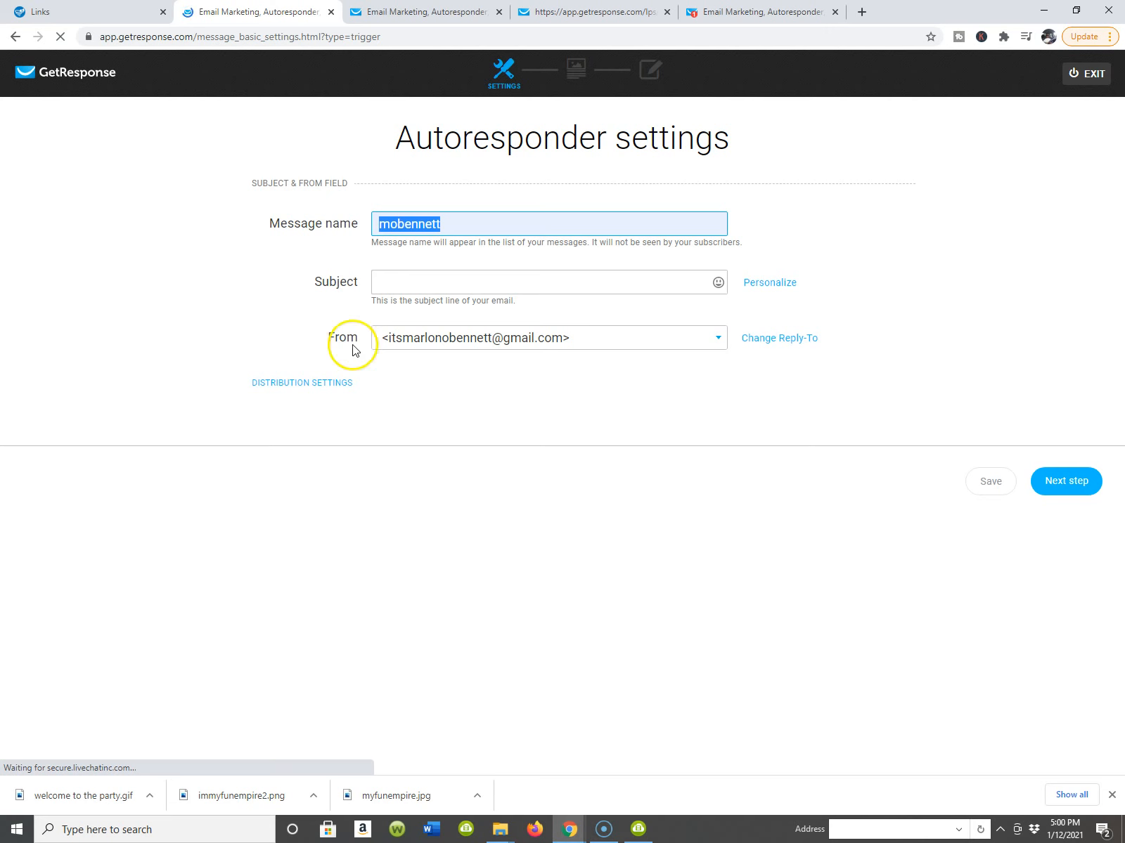
Reuse the message name as the email subject and continue to the template selection.
{"action": "left_click", "coordinate": [417, 280]}
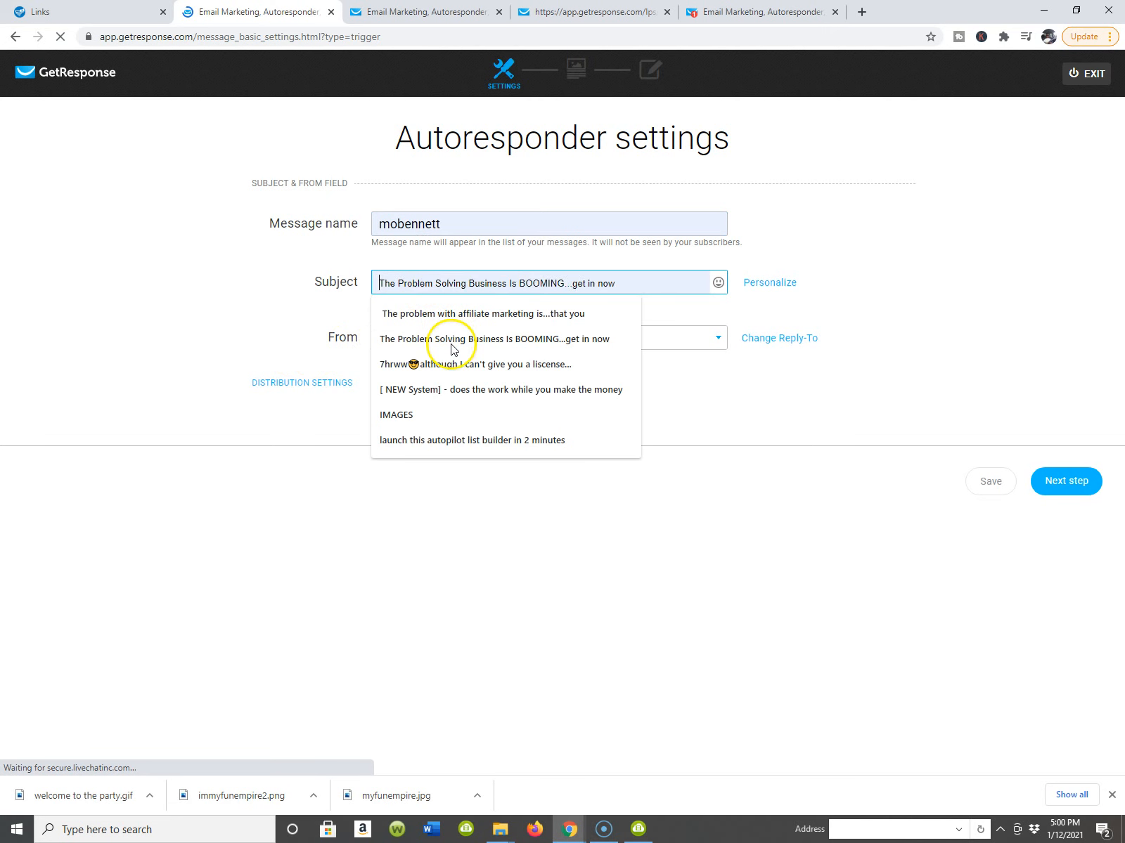
{"action": "right_click", "coordinate": [420, 283]}
{"action": "left_click", "coordinate": [402, 277]}
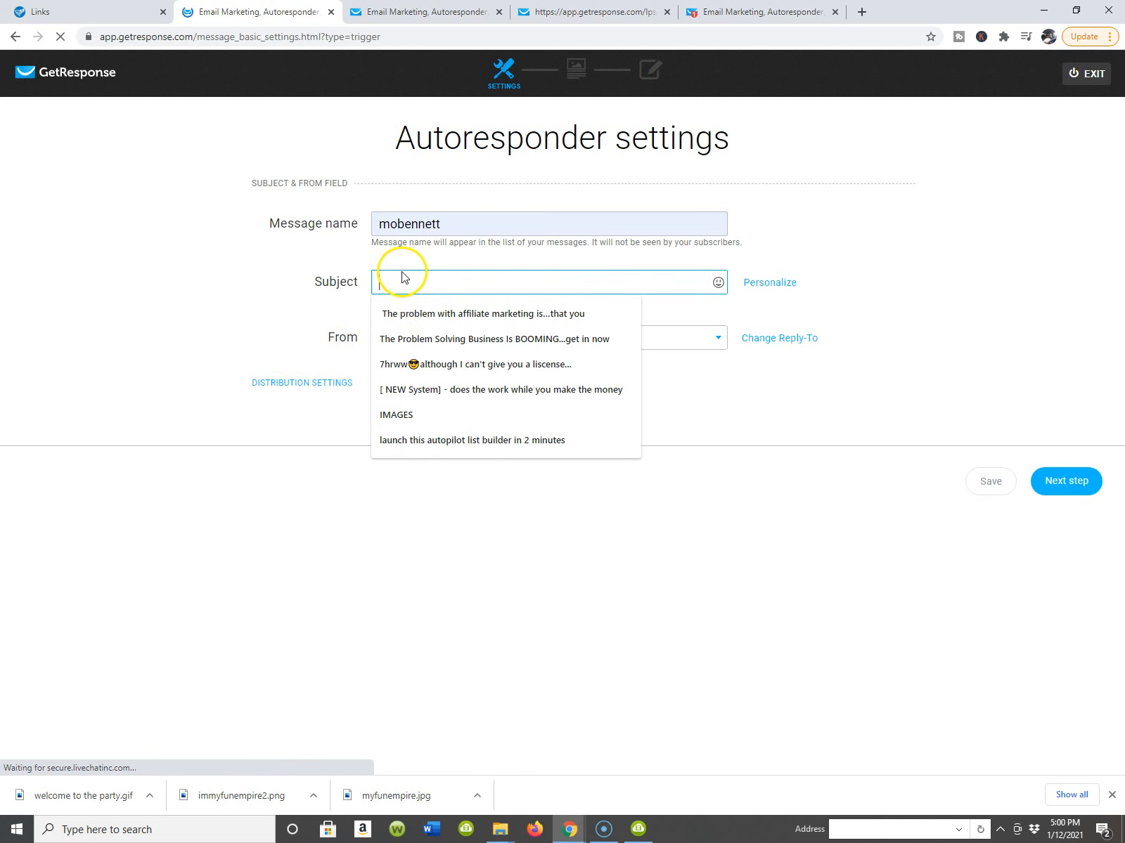
{"action": "right_click", "coordinate": [404, 276]}
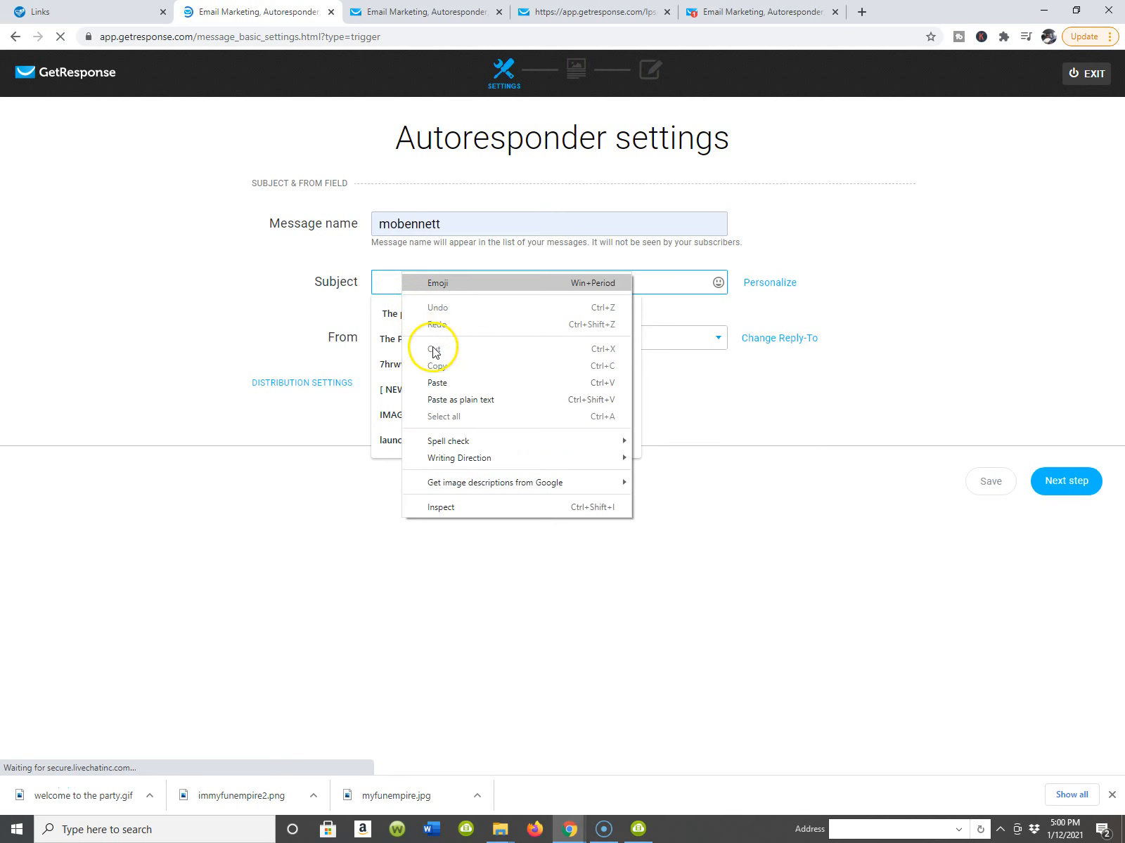
{"action": "left_click", "coordinate": [385, 282]}
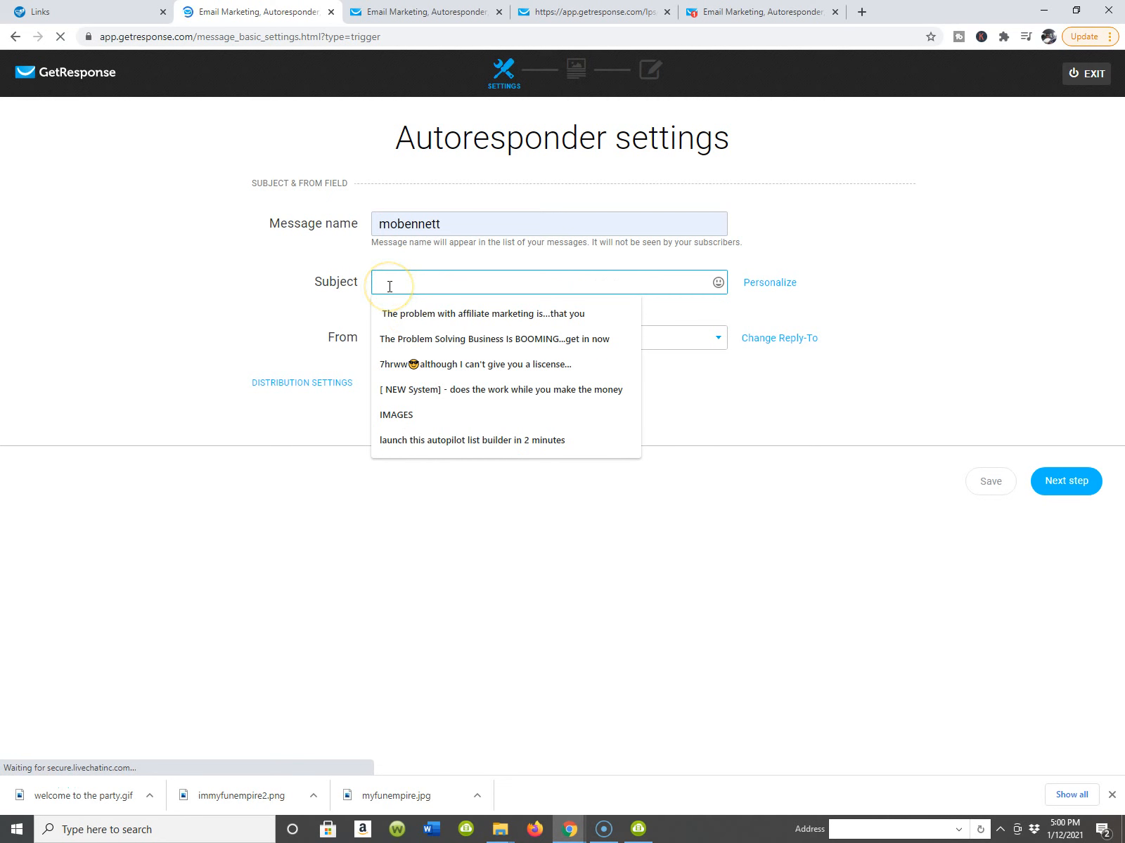
{"action": "type", "text": "mobennett"}
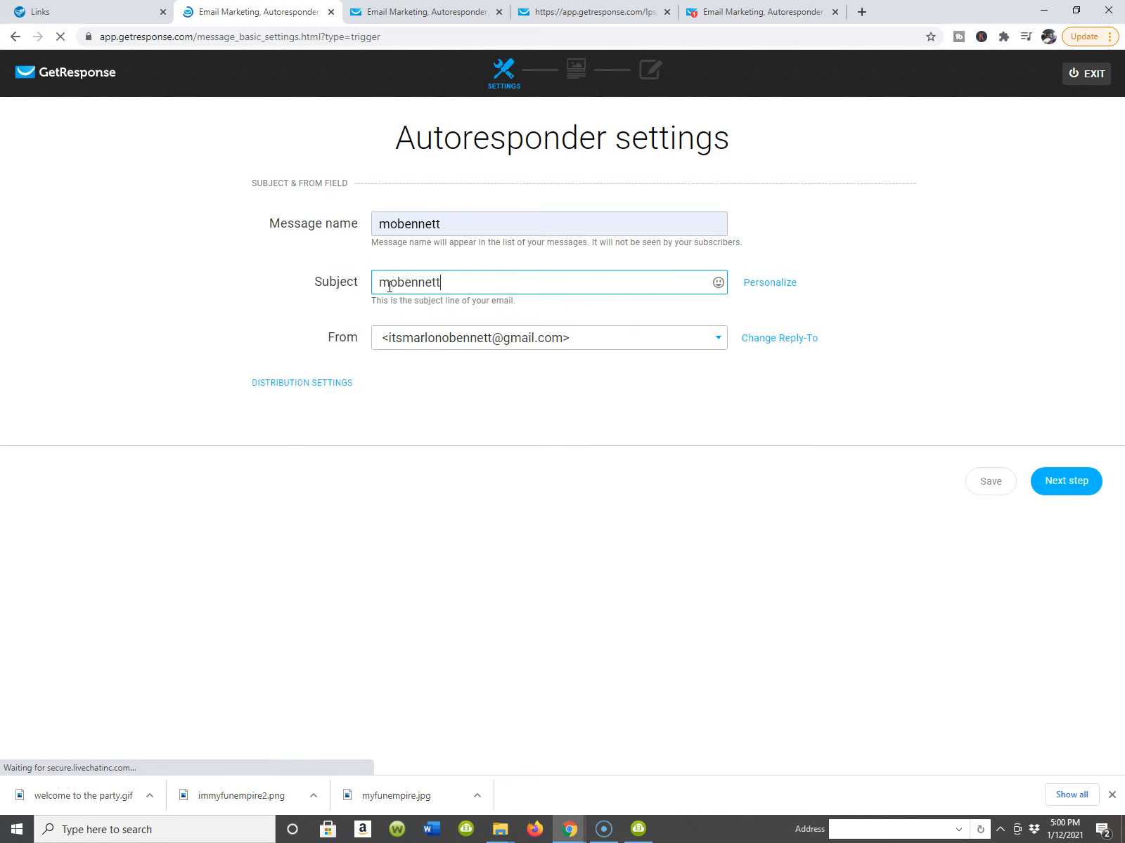
{"action": "left_click", "coordinate": [986, 272]}
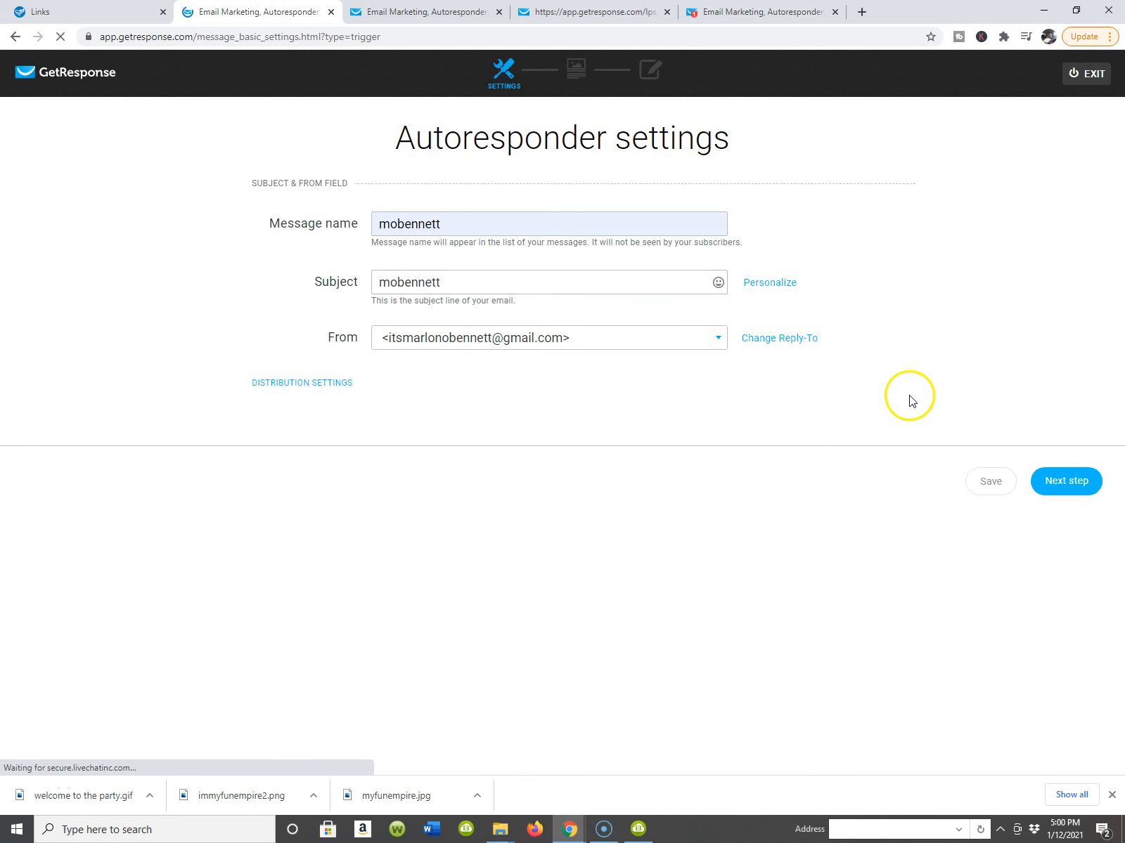
{"action": "left_click", "coordinate": [1051, 483]}
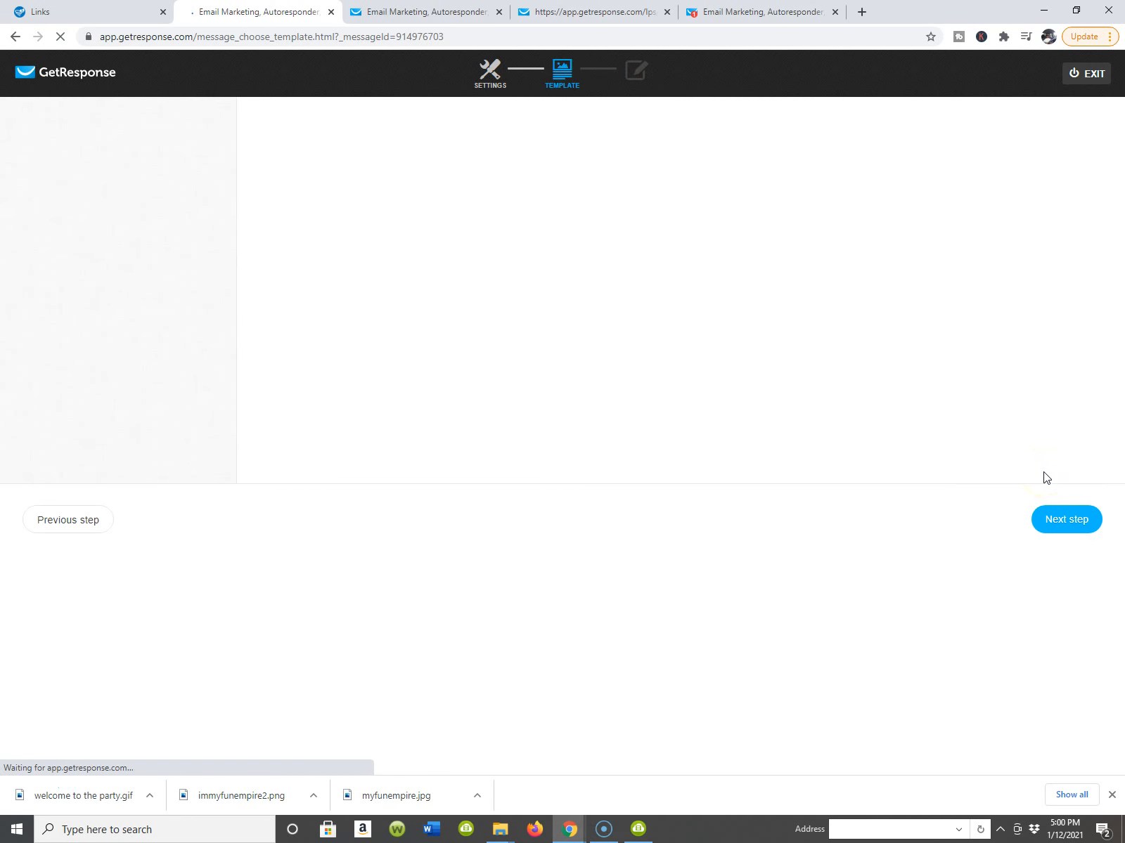
Look through the predesigned email template gallery, its industry categories and the Start from scratch option for the autoresponder message.
{"action": "left_click", "coordinate": [441, 232]}
{"action": "left_click", "coordinate": [566, 160]}
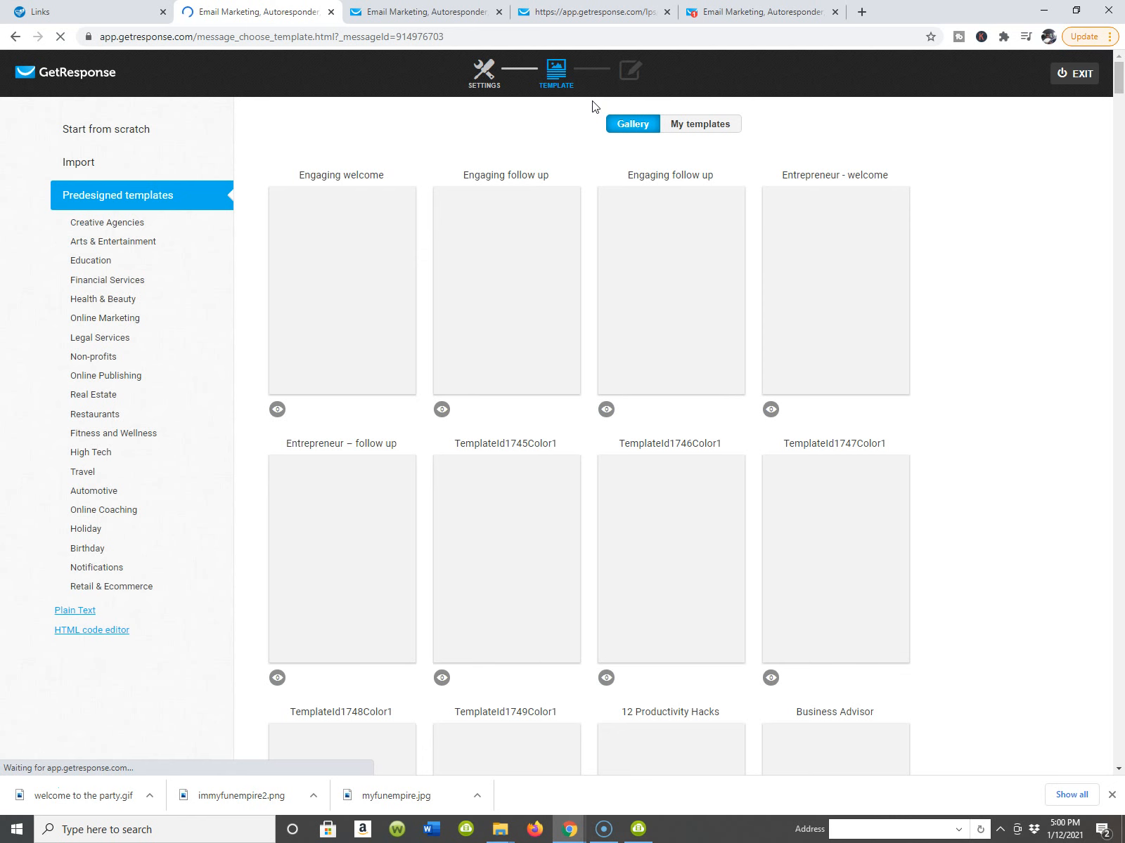
{"action": "left_click", "coordinate": [567, 93]}
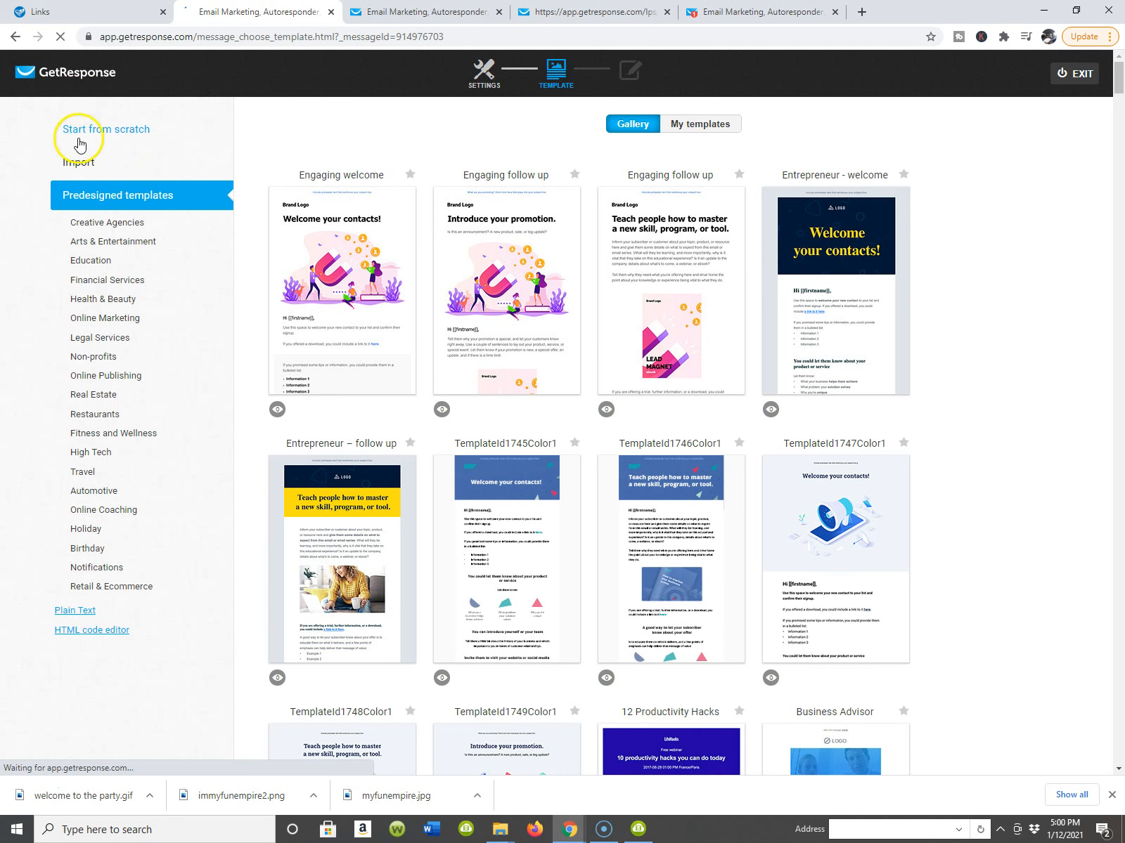
{"action": "left_click", "coordinate": [116, 134]}
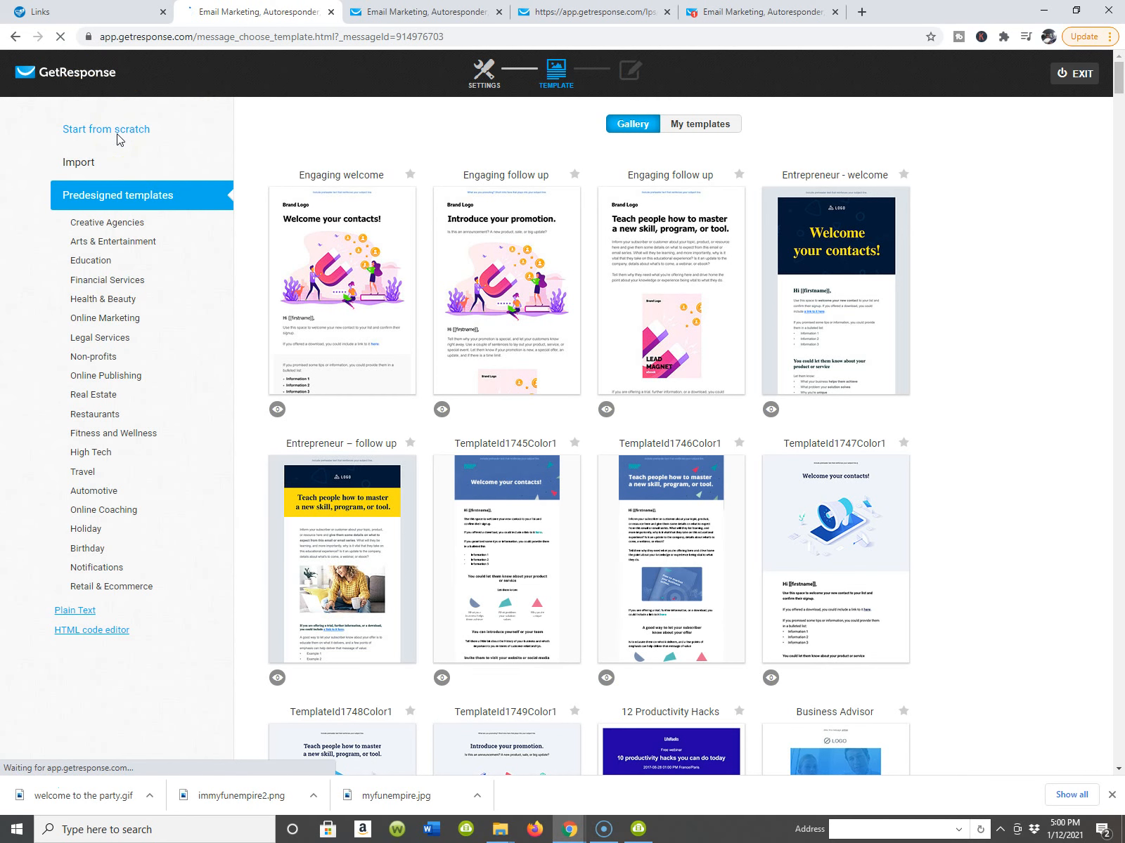
{"action": "left_click", "coordinate": [407, 286]}
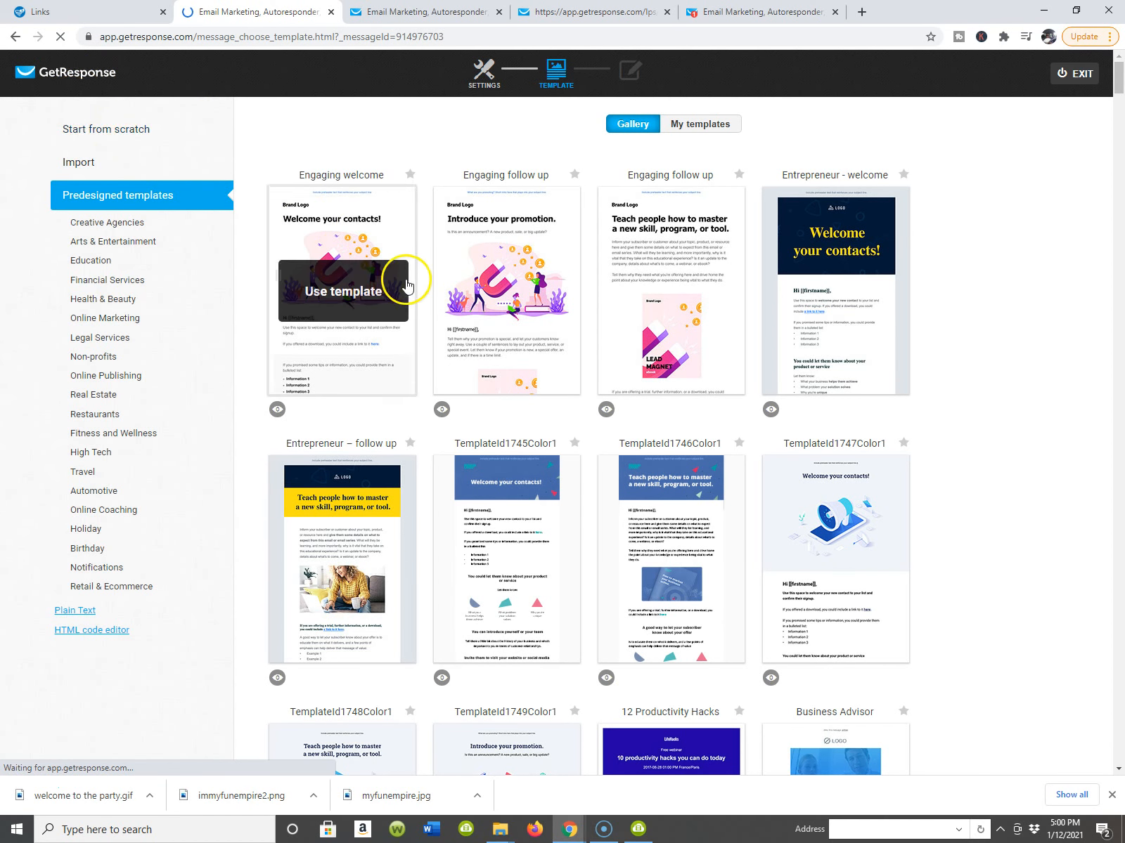
{"action": "scroll", "coordinate": [572, 303], "scroll_direction": "down", "scroll_amount": 5}
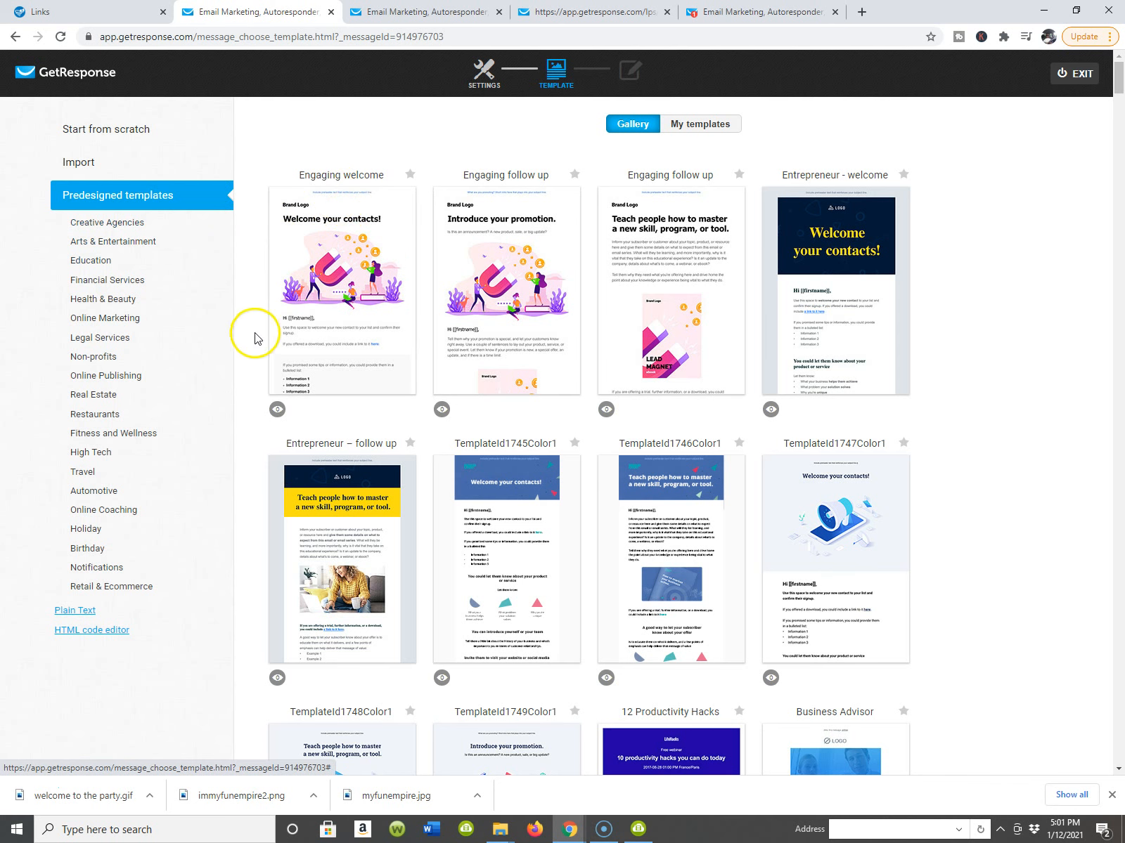
{"action": "scroll", "coordinate": [169, 263], "scroll_direction": "down", "scroll_amount": 1}
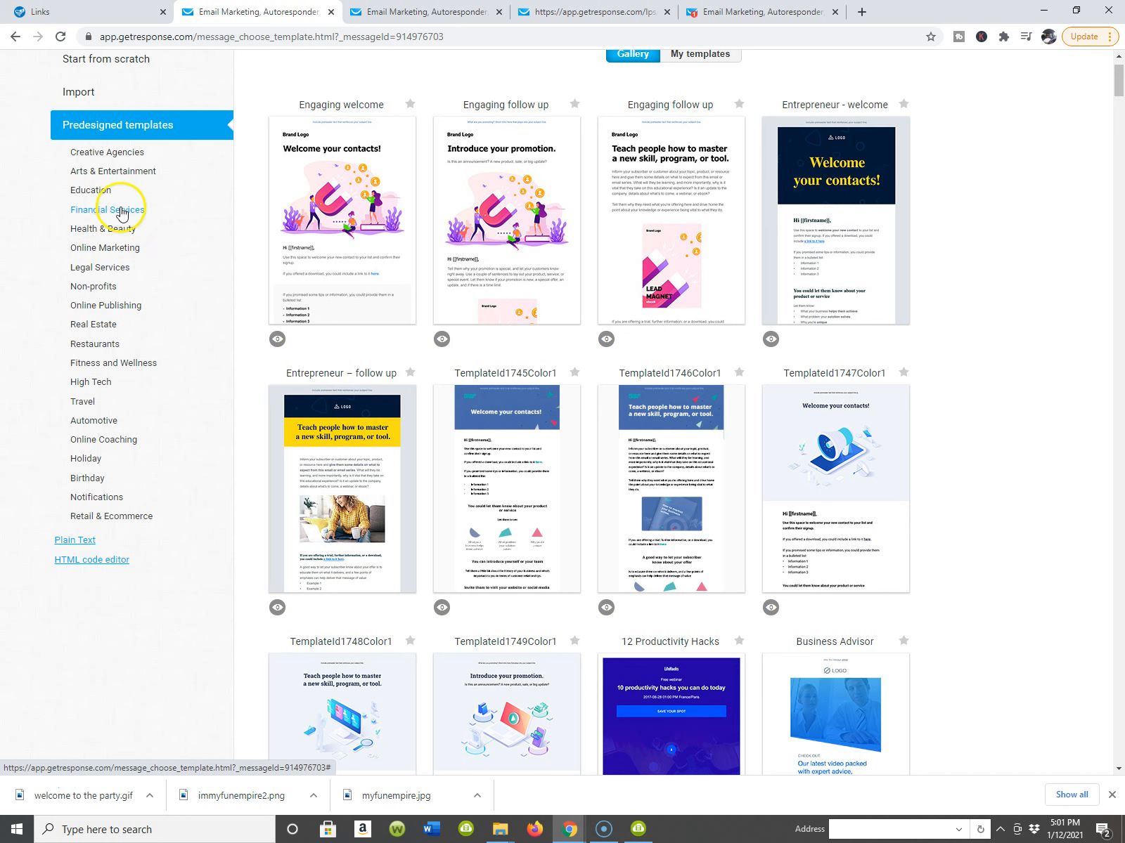
{"action": "scroll", "coordinate": [562, 239], "scroll_direction": "up", "scroll_amount": 1}
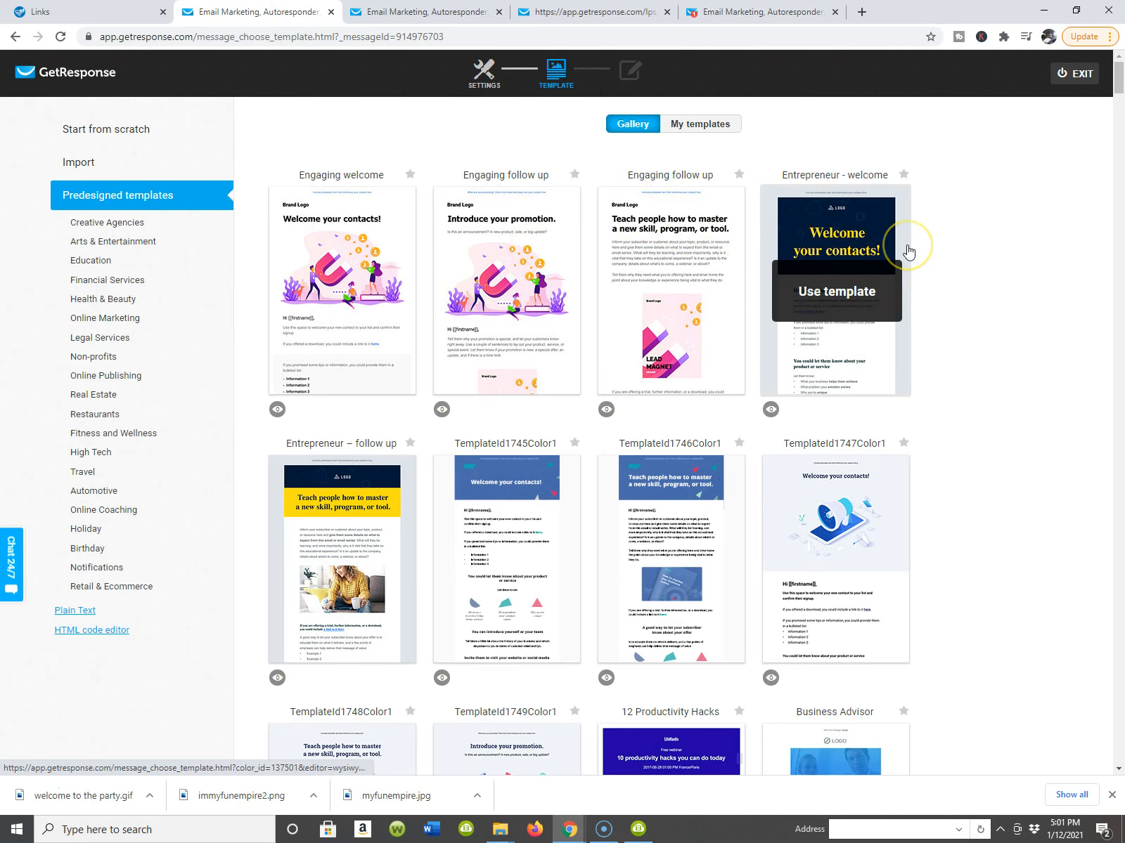
{"action": "scroll", "coordinate": [906, 251], "scroll_direction": "down", "scroll_amount": 4}
{"action": "scroll", "coordinate": [628, 389], "scroll_direction": "down", "scroll_amount": 4}
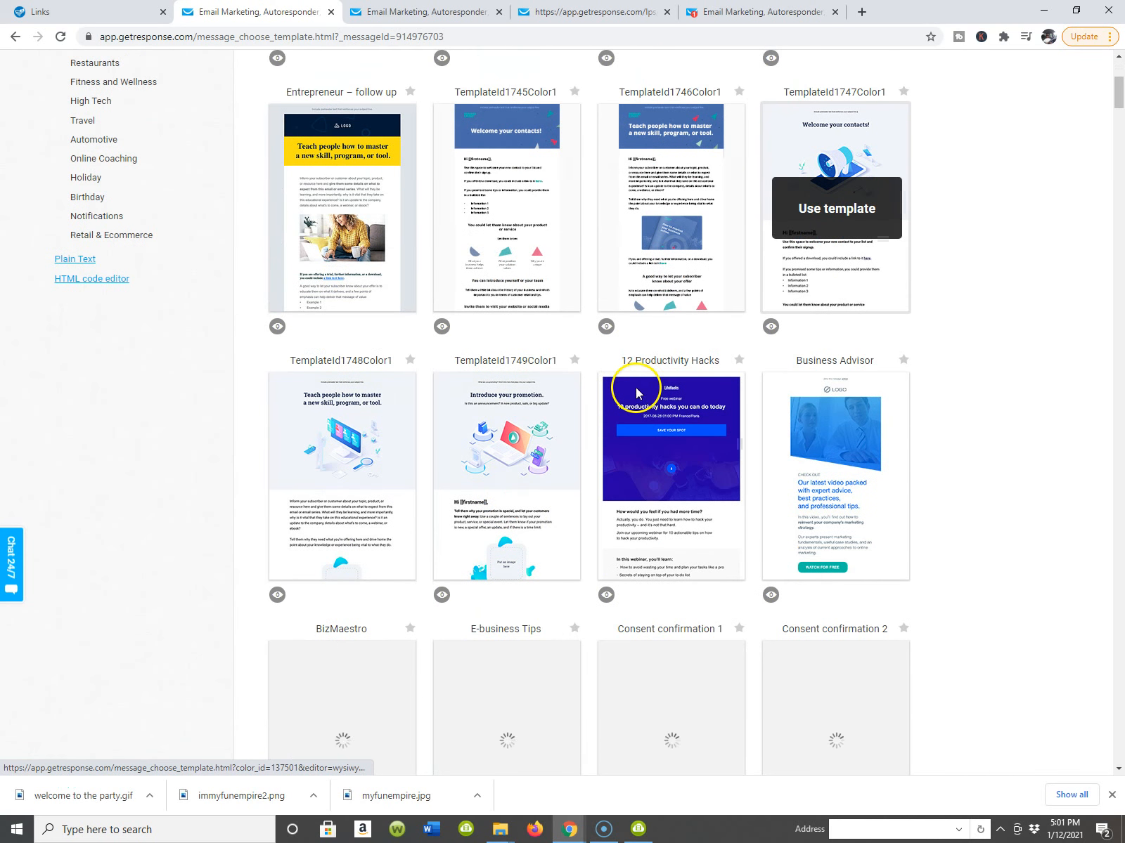
{"action": "scroll", "coordinate": [179, 304], "scroll_direction": "up", "scroll_amount": 4}
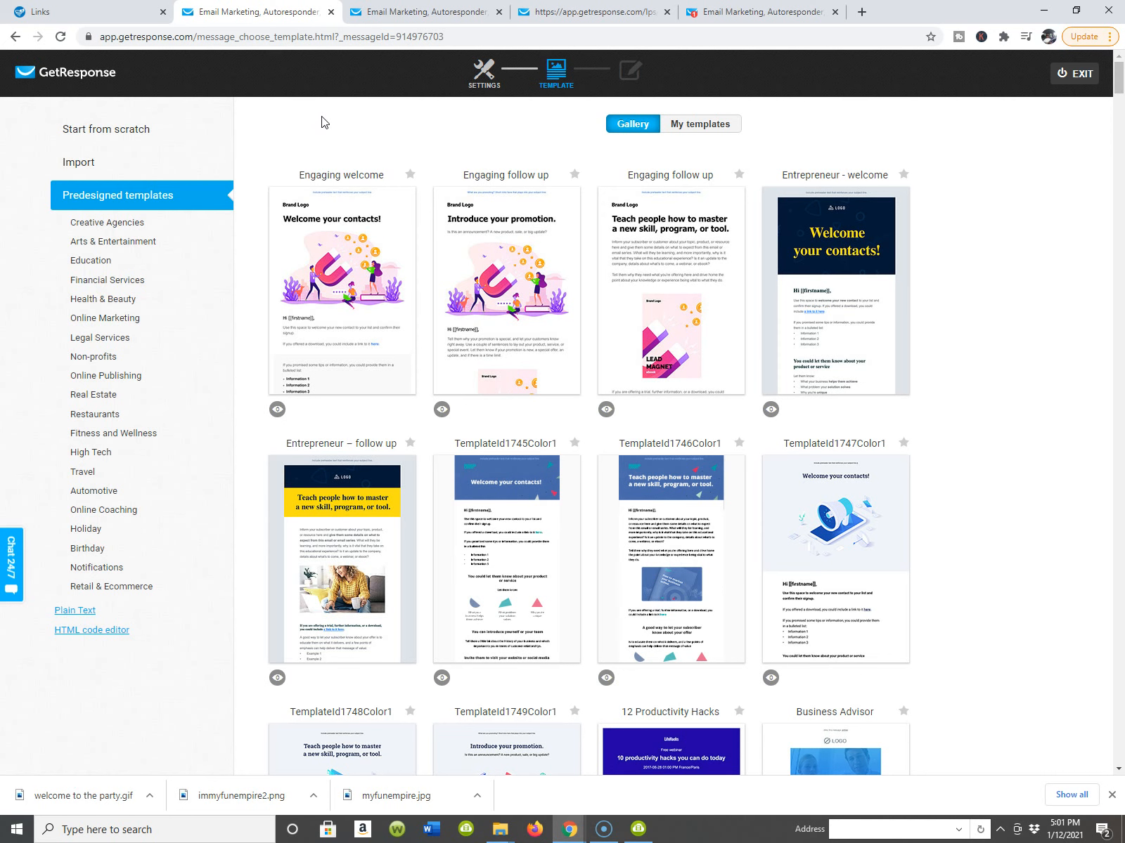
{"action": "mouse_move", "coordinate": [573, 196]}
{"action": "scroll", "coordinate": [504, 303], "scroll_direction": "down", "scroll_amount": 3}
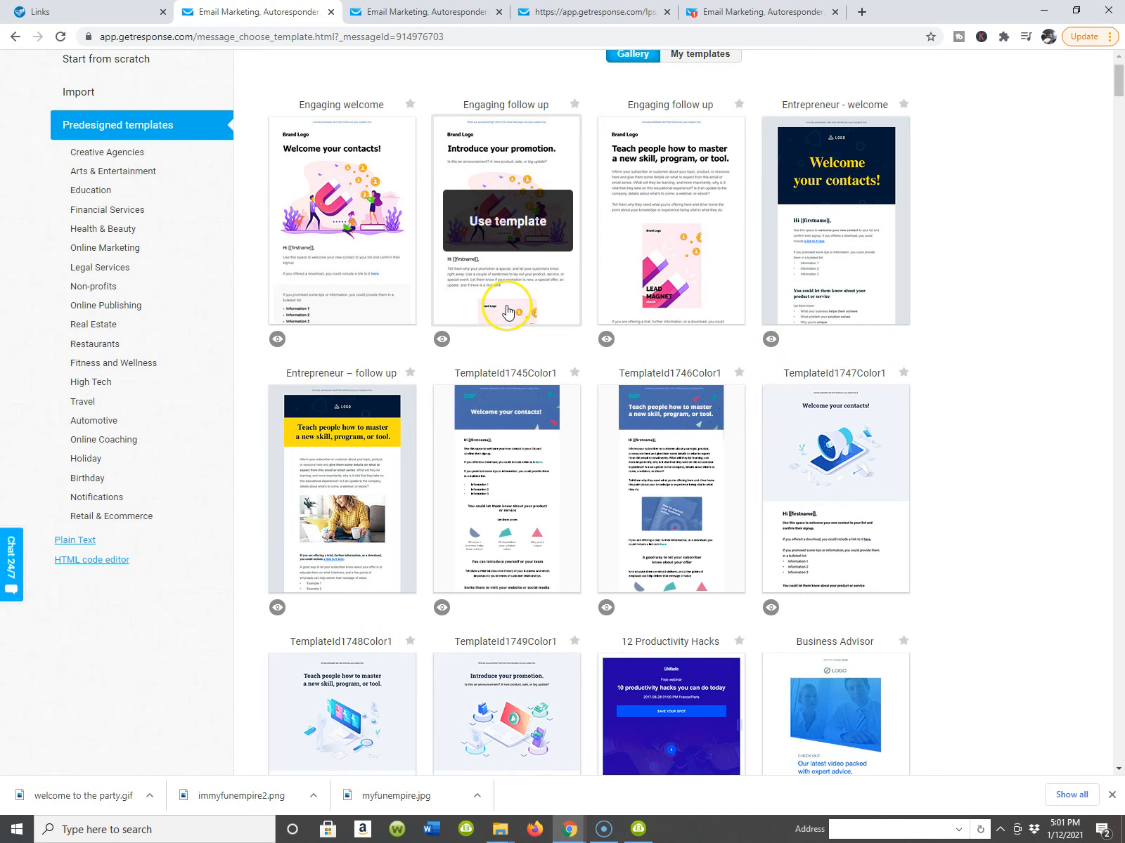
{"action": "scroll", "coordinate": [506, 309], "scroll_direction": "up", "scroll_amount": 3}
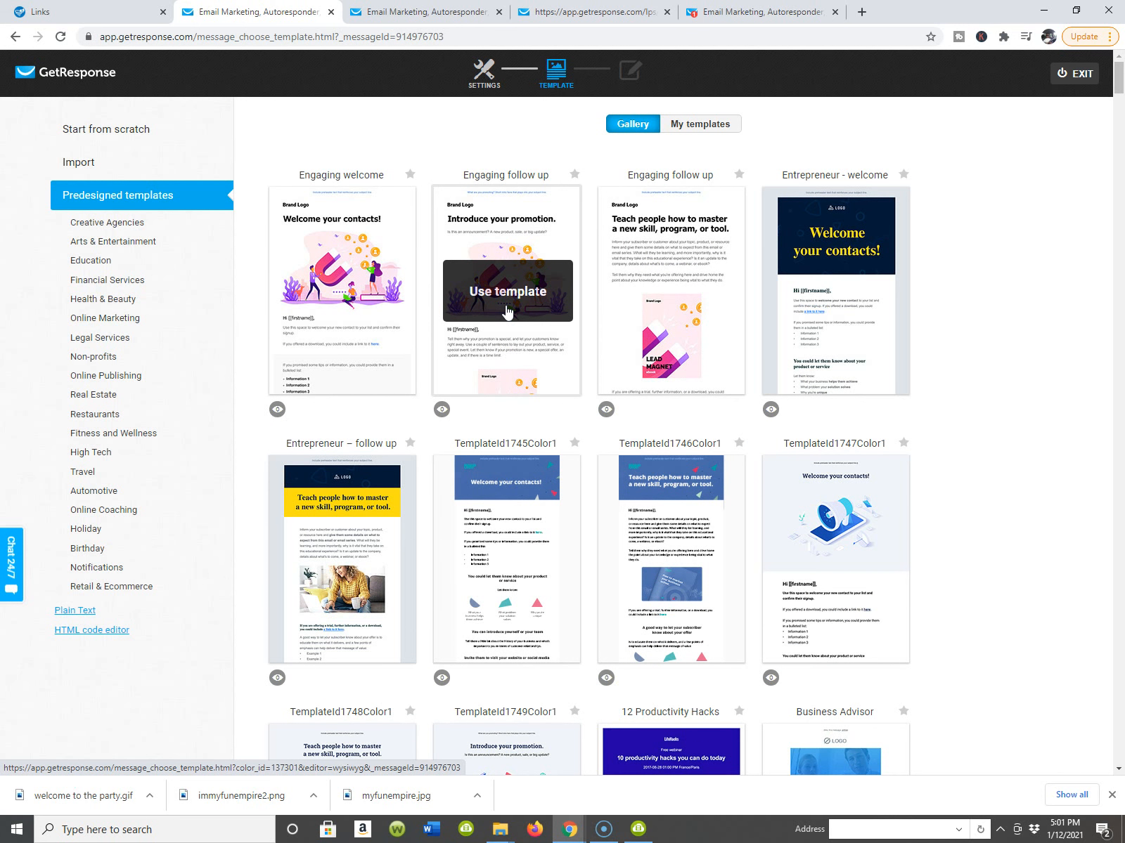
Leave the email template selection and return to the account dashboard.
{"action": "left_click", "coordinate": [74, 81]}
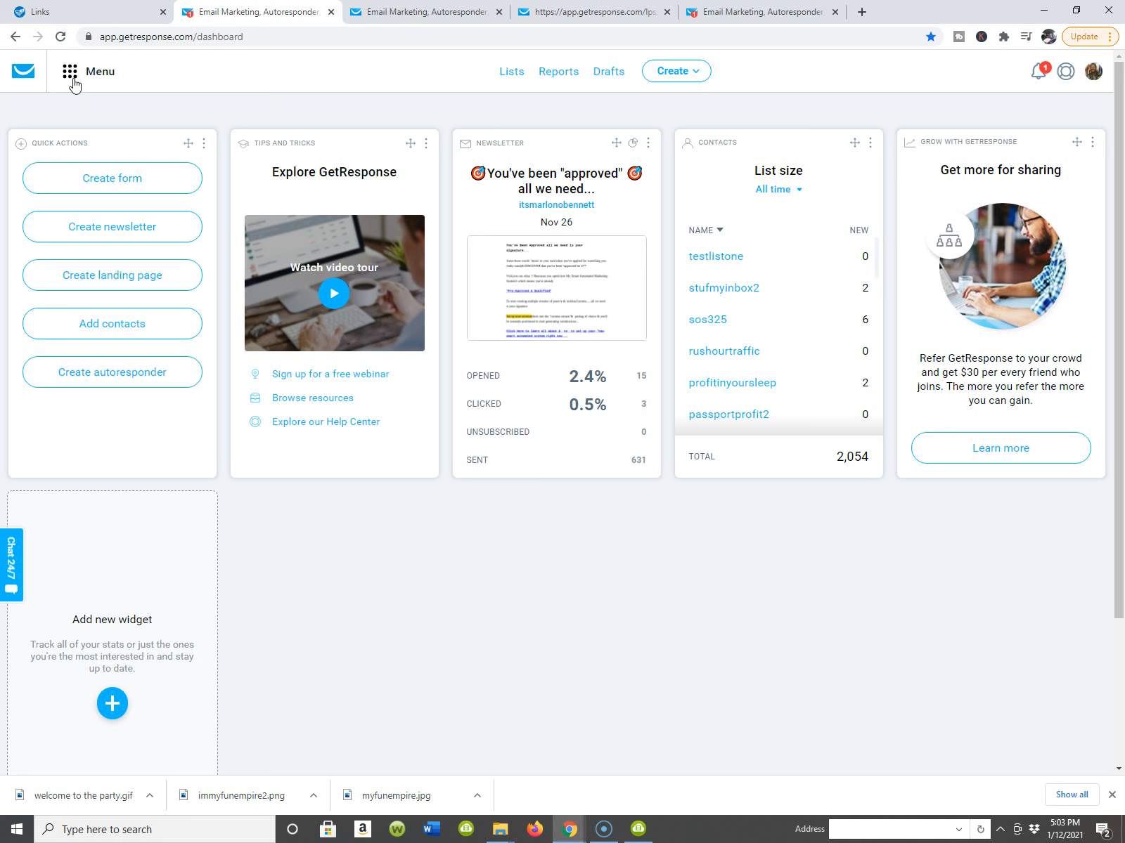
{"action": "left_click_drag", "start_coordinate": [48, 744], "coordinate": [31, 805]}
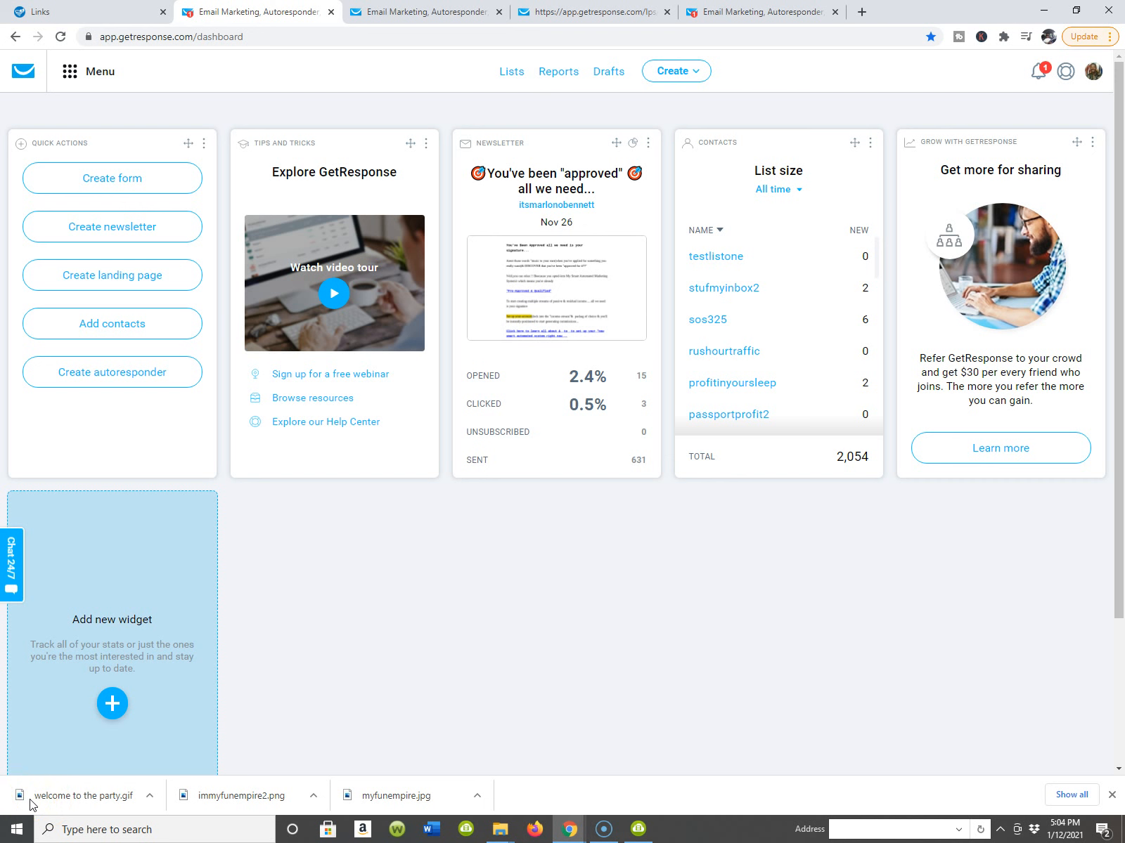